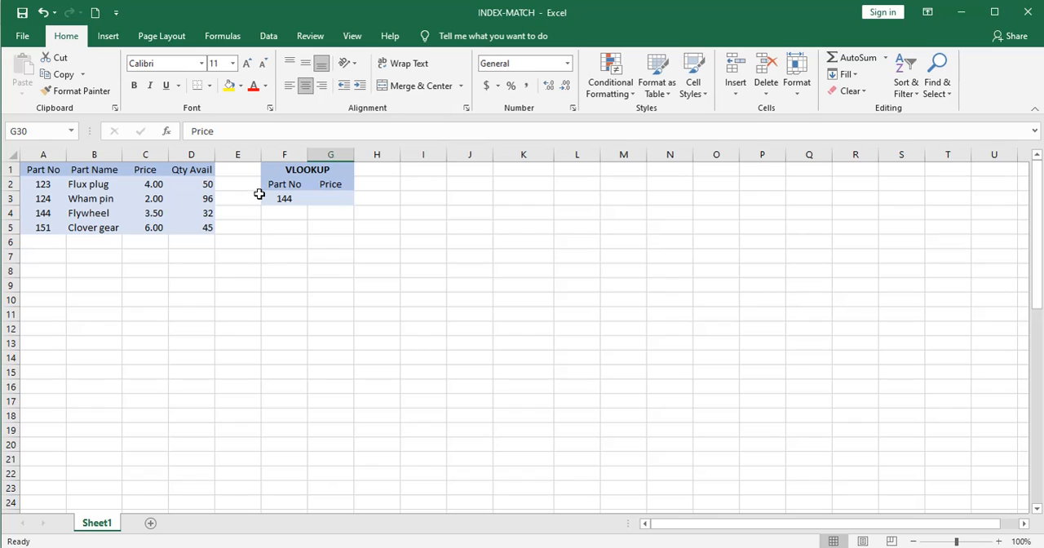
click(42, 12)
scroll(283, 304, up, 1)
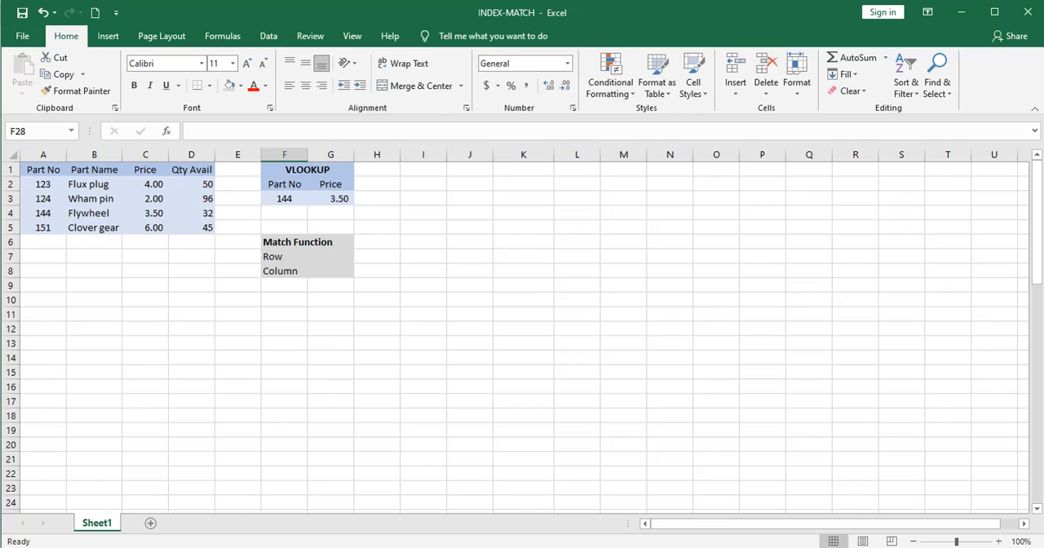
key(Right)
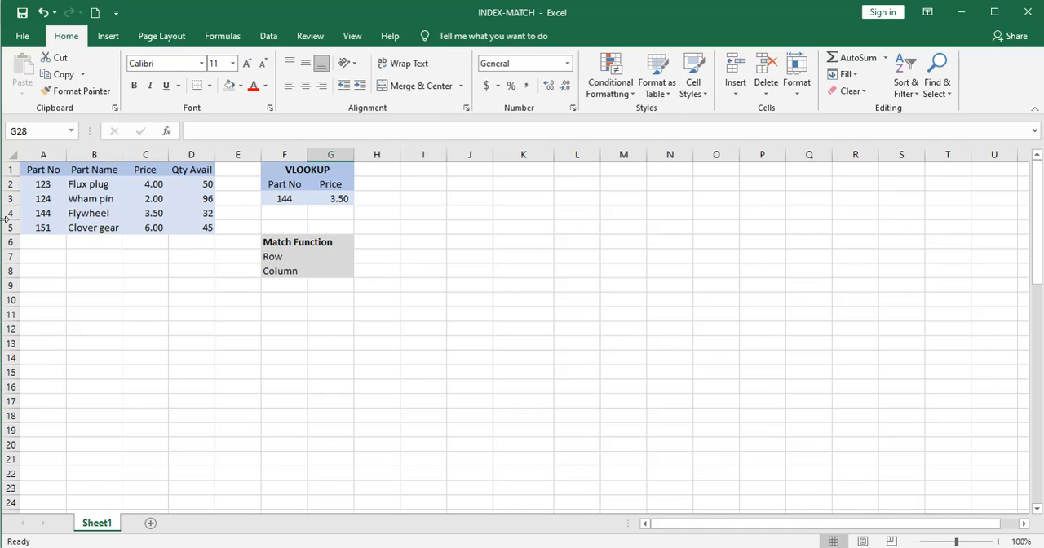
Enter =MATCH(F3,A4:D4,0) in G7 to find the part number's exact-match position within the Flywheel row.
click(336, 256)
text(=)
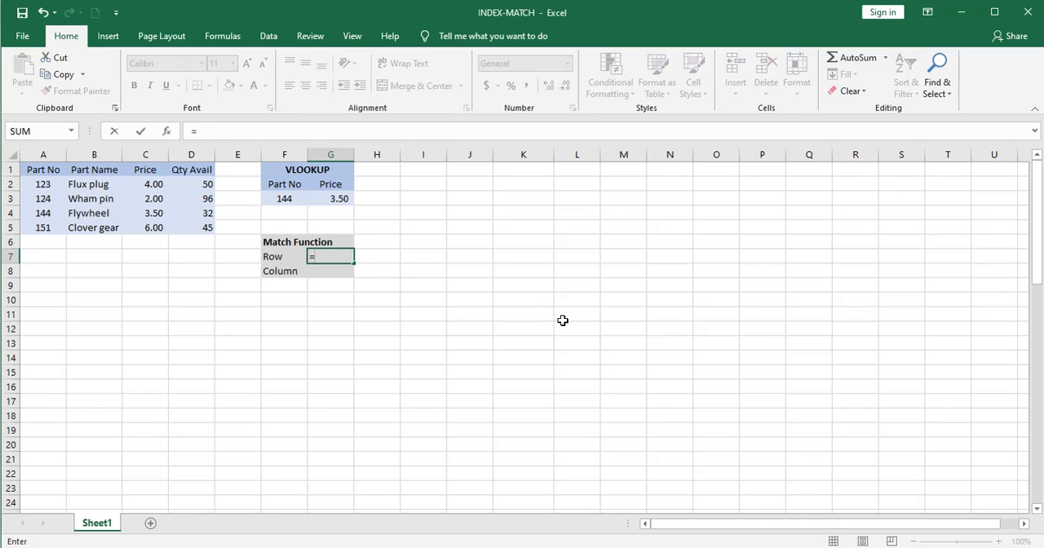
text(match()
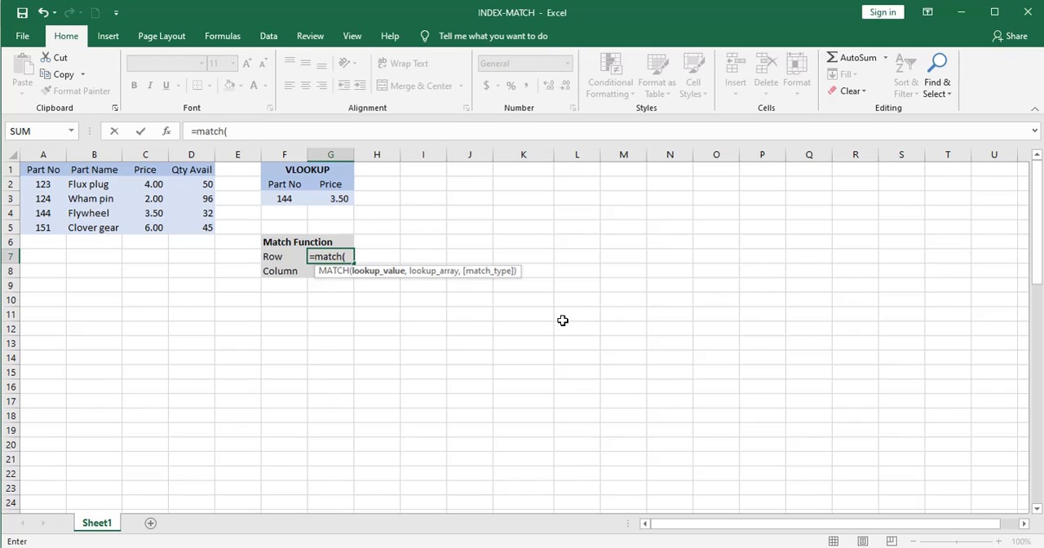
click(277, 198)
text(,)
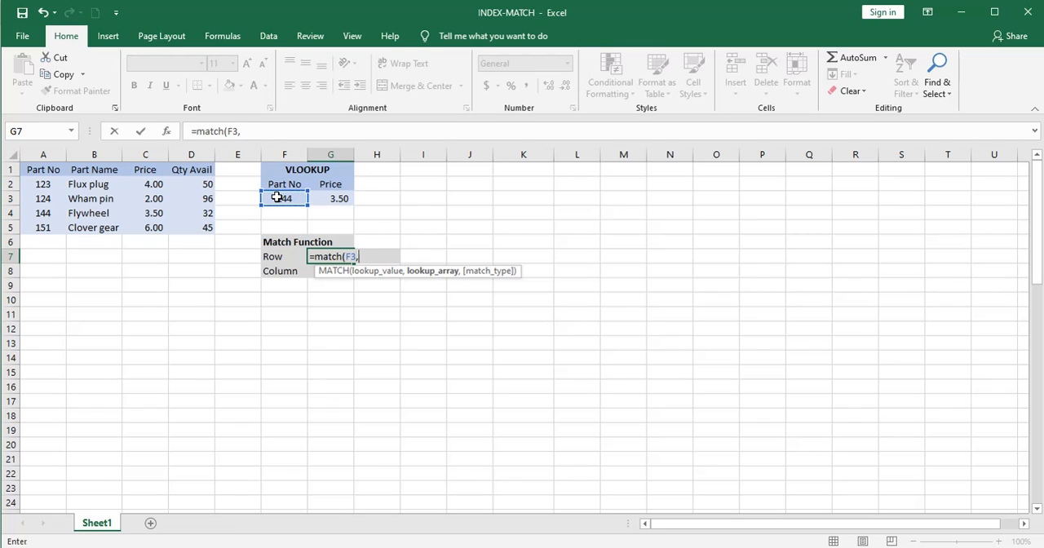
drag(61, 214, 175, 214)
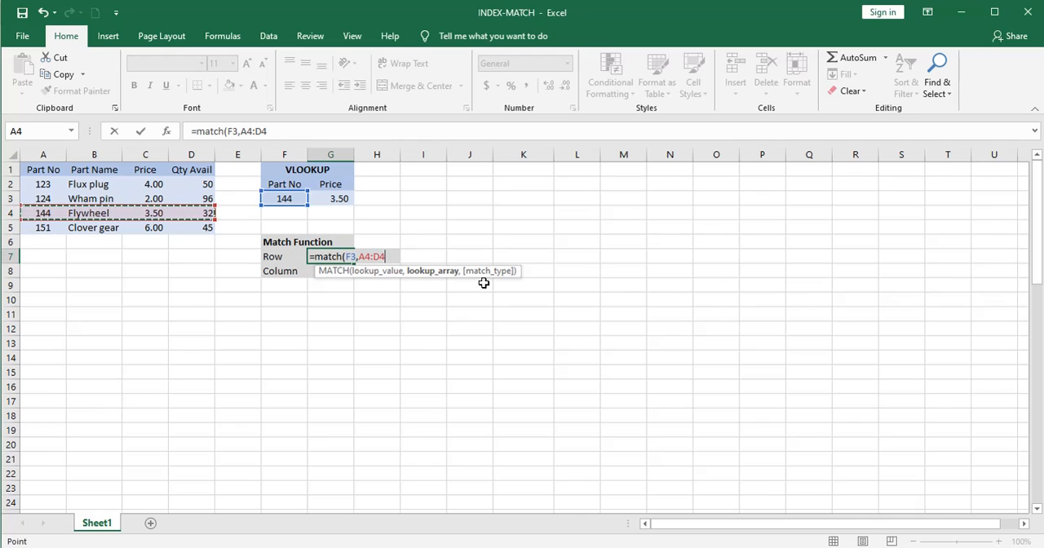
text(,)
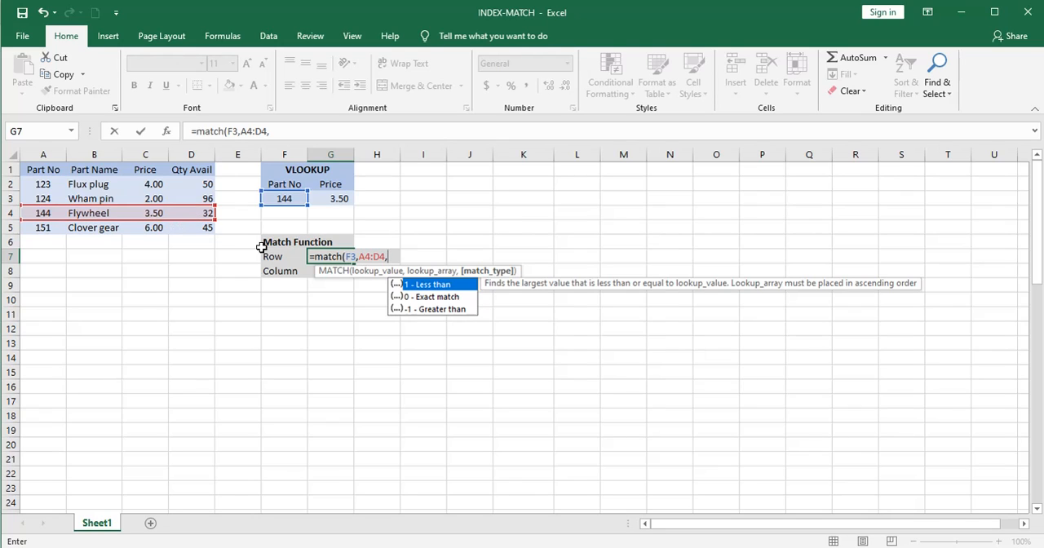
click(430, 299)
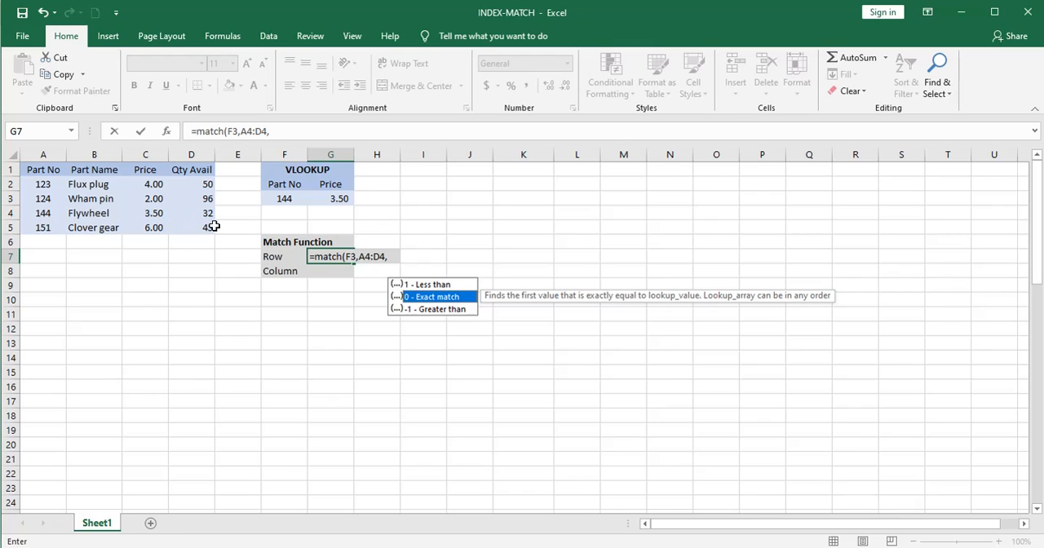
click(430, 309)
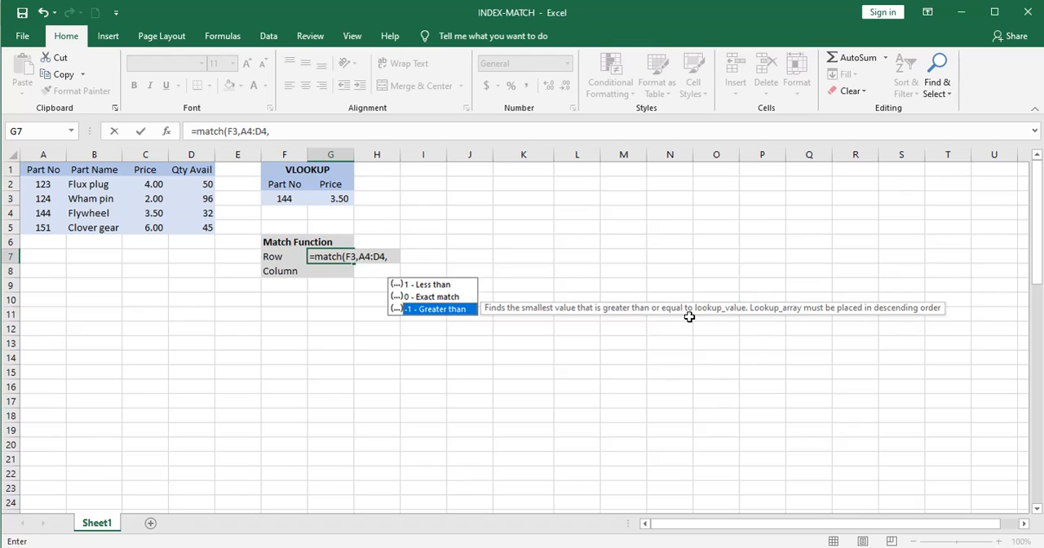
text(0)
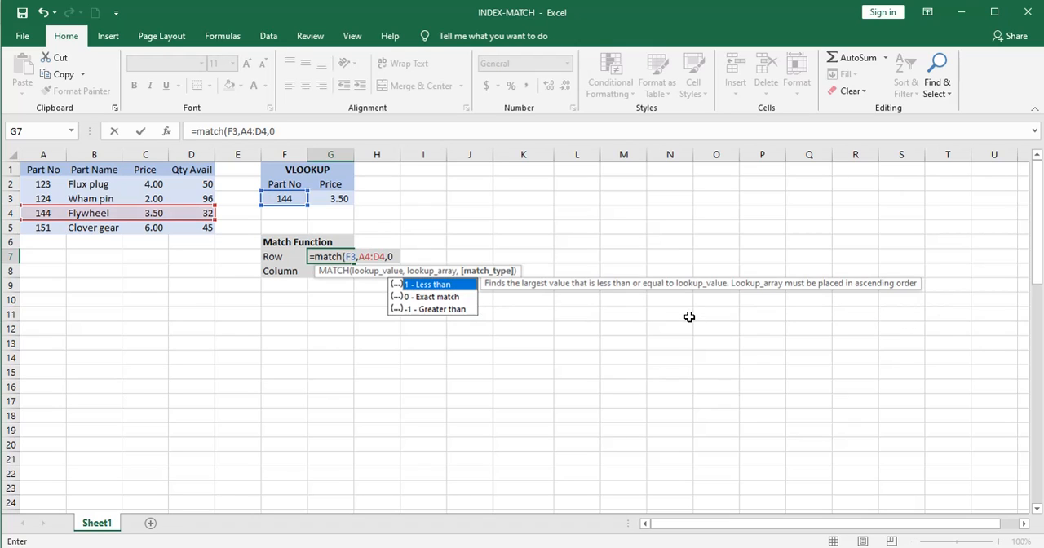
text())
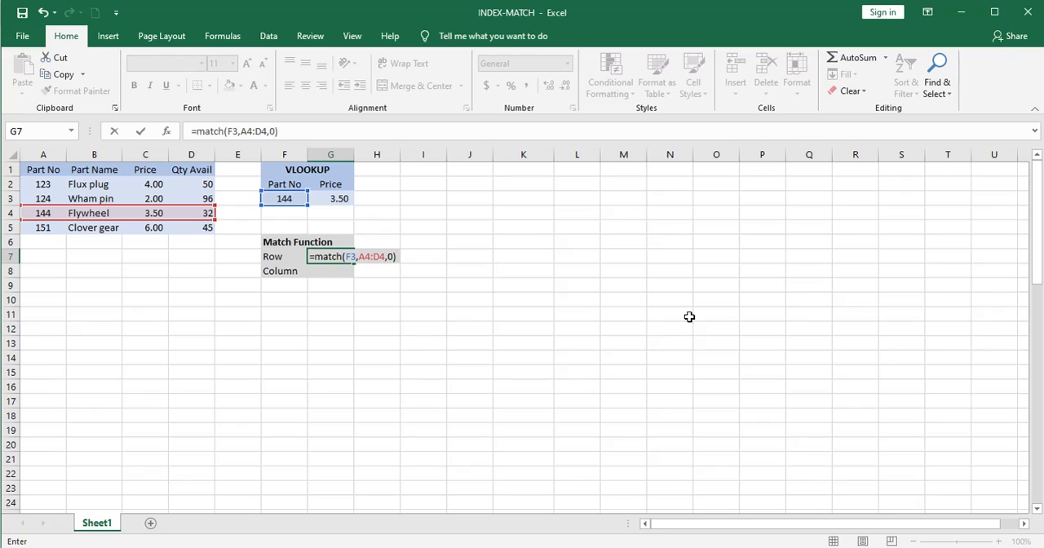
key(Return)
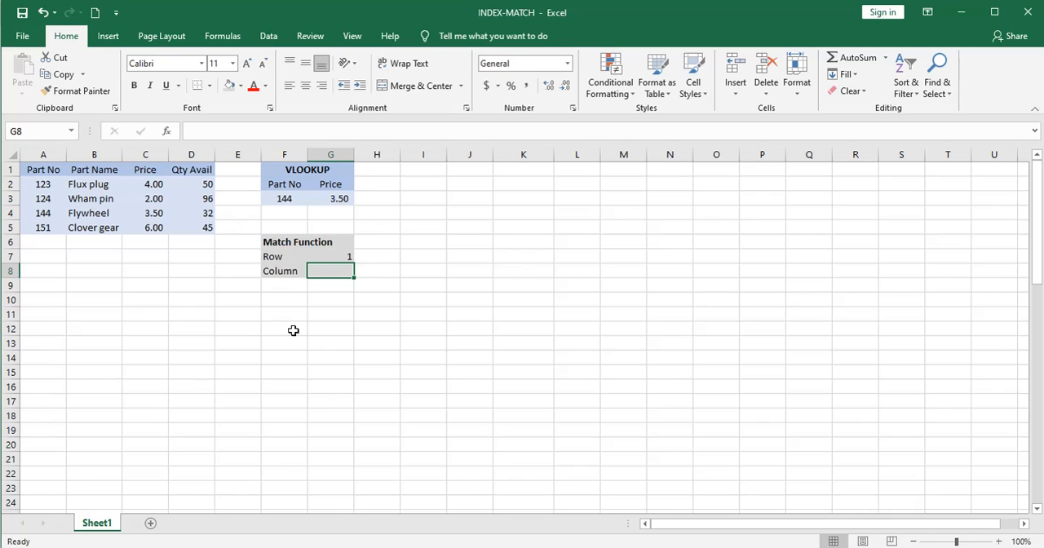
Enter =MATCH(F3,A2:A5,0) in G8 to find the part number's exact-match position within the Part No column.
text(=match()
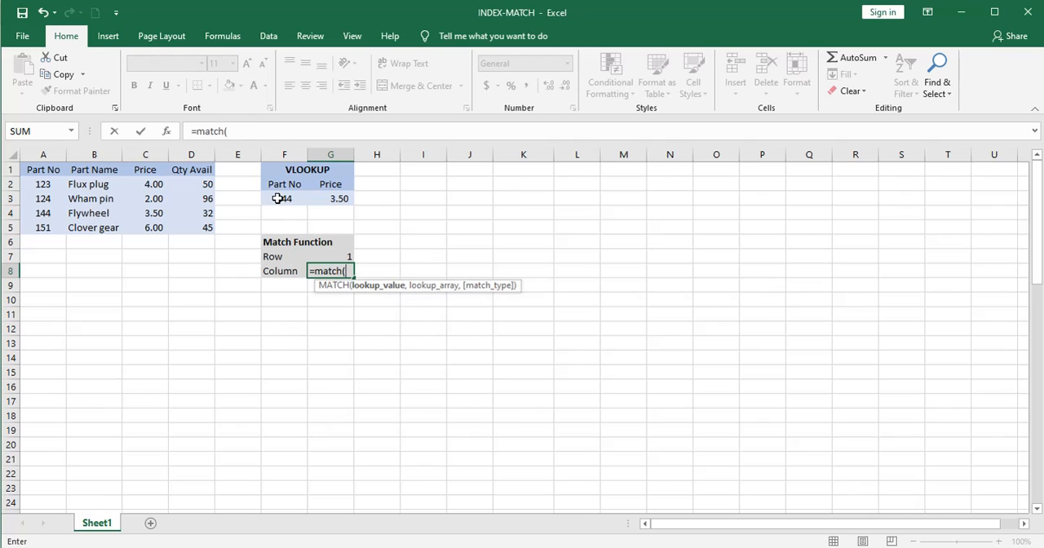
click(282, 198)
text(,)
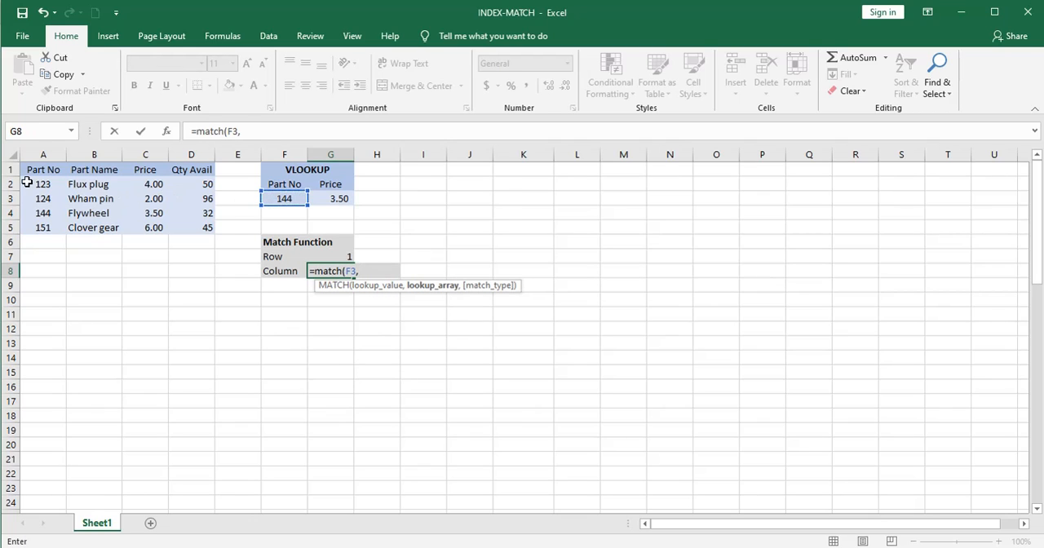
drag(41, 184, 44, 226)
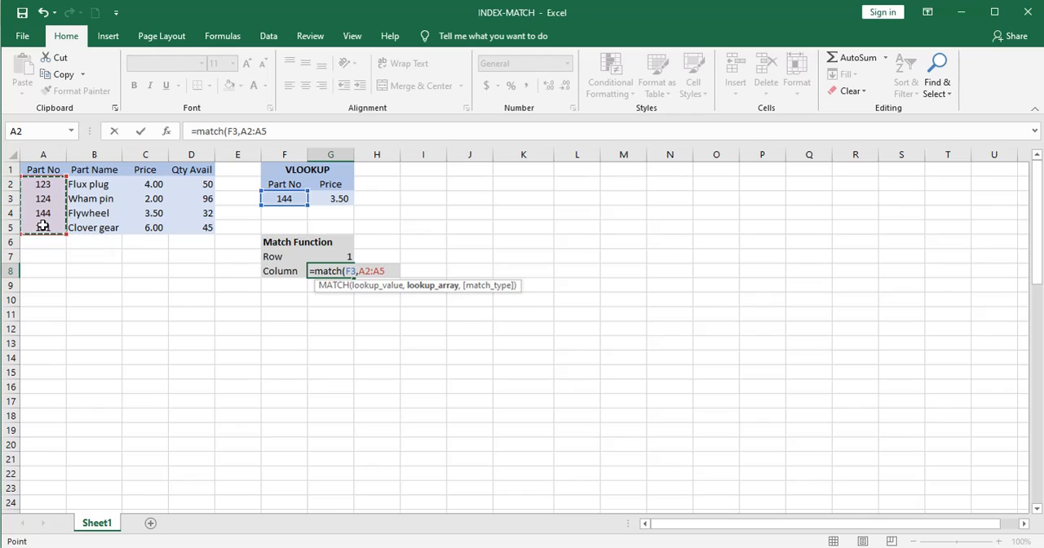
text(,)
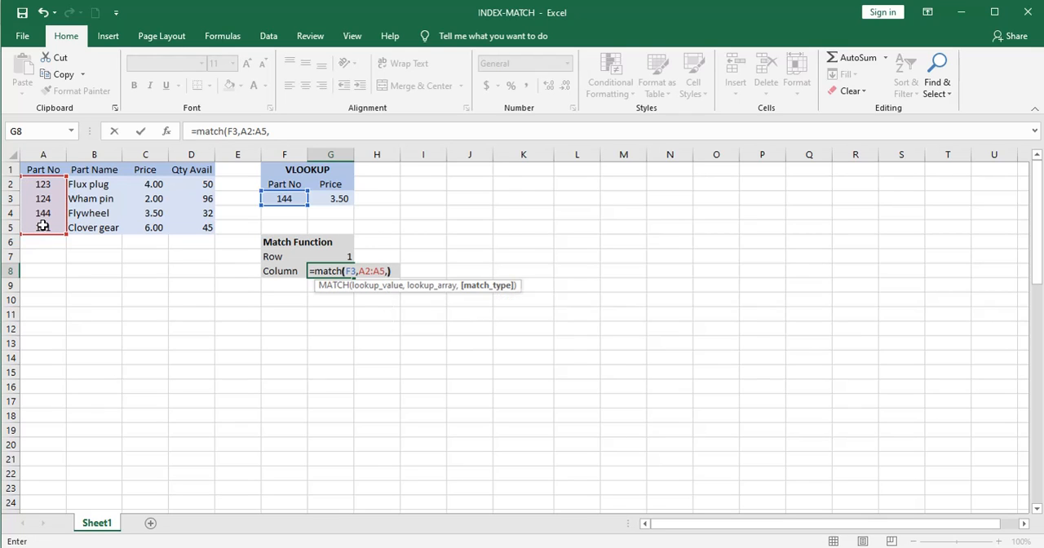
text())
key(Left)
text(0)
key(Right)
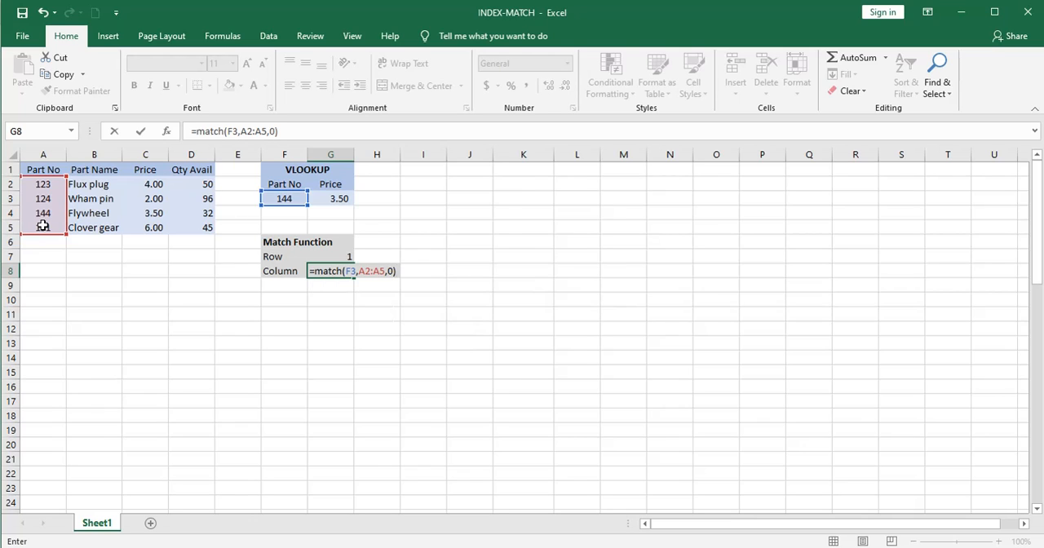
key(Return)
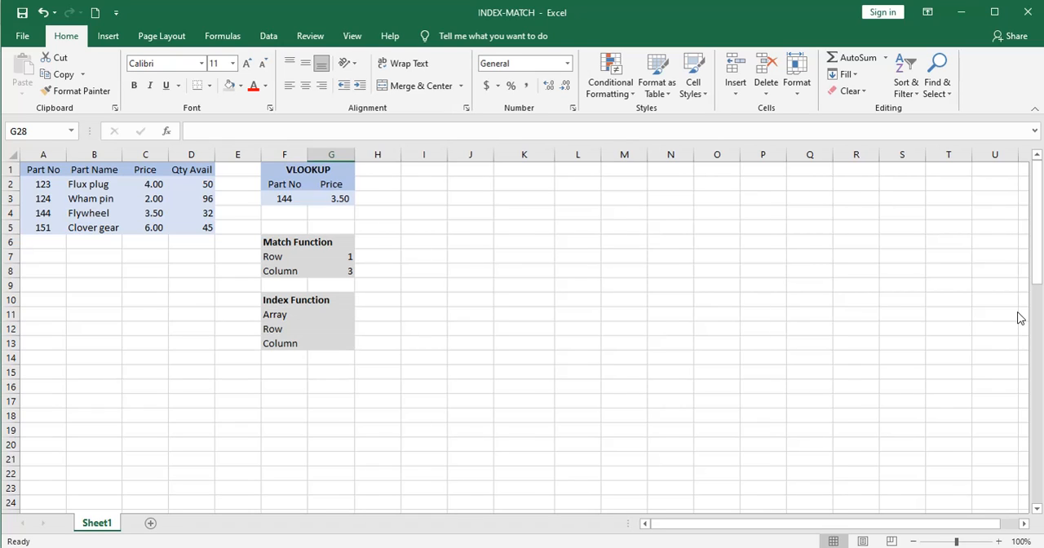
Enter =INDEX(A2:D5,3,3) in G11 to return the value at row 3, column 3 of the parts table.
click(341, 311)
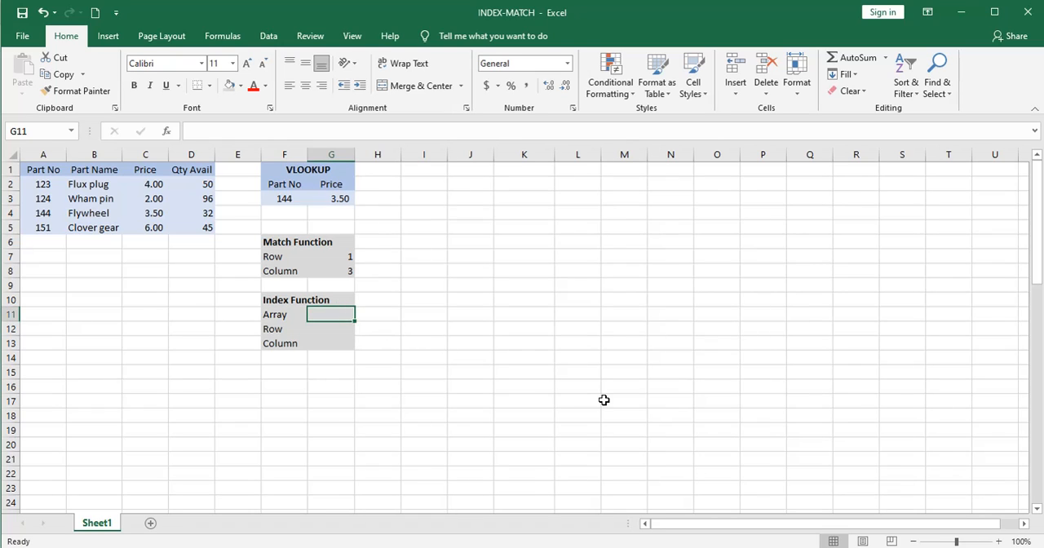
text(=)
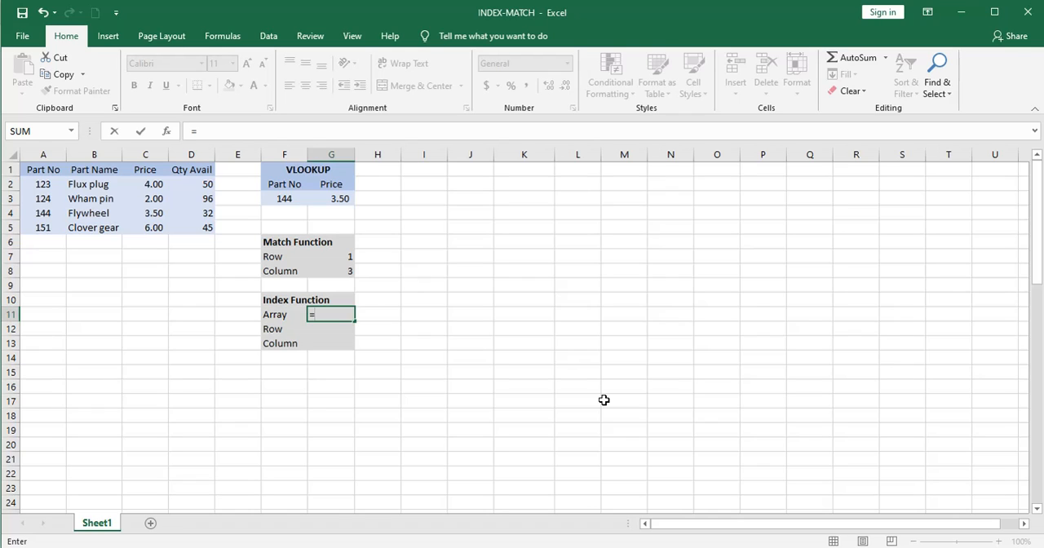
text(index()
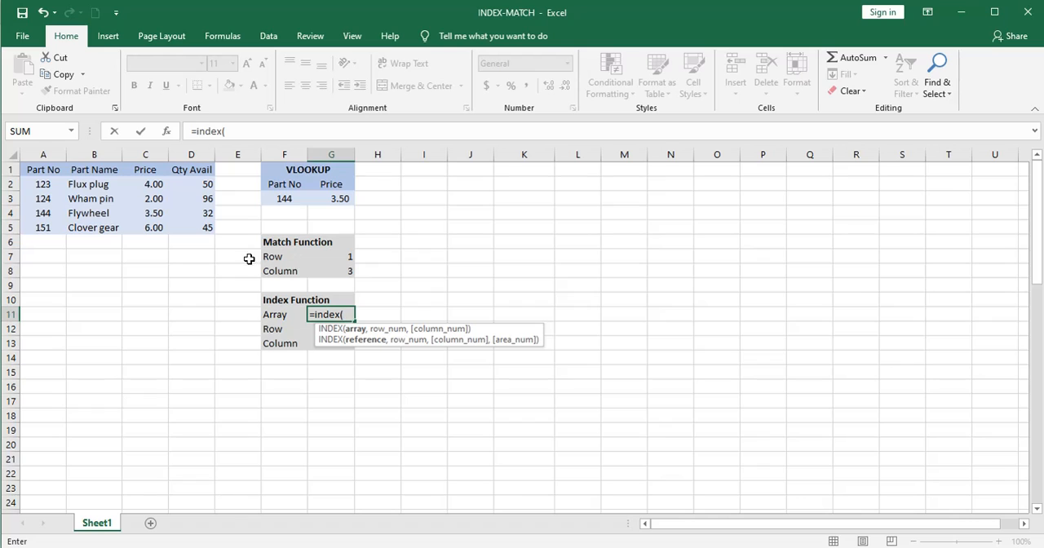
drag(43, 183, 187, 225)
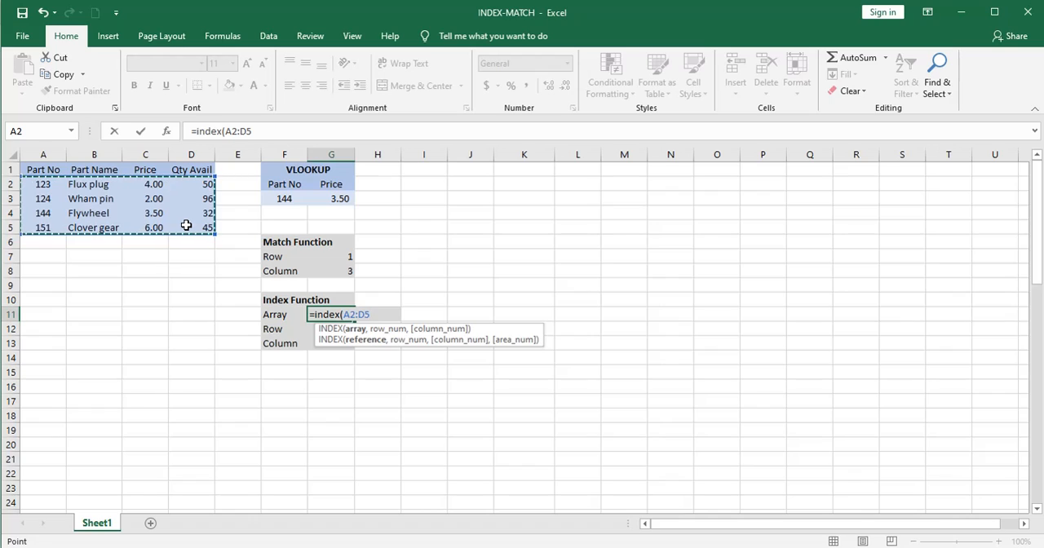
text(,)
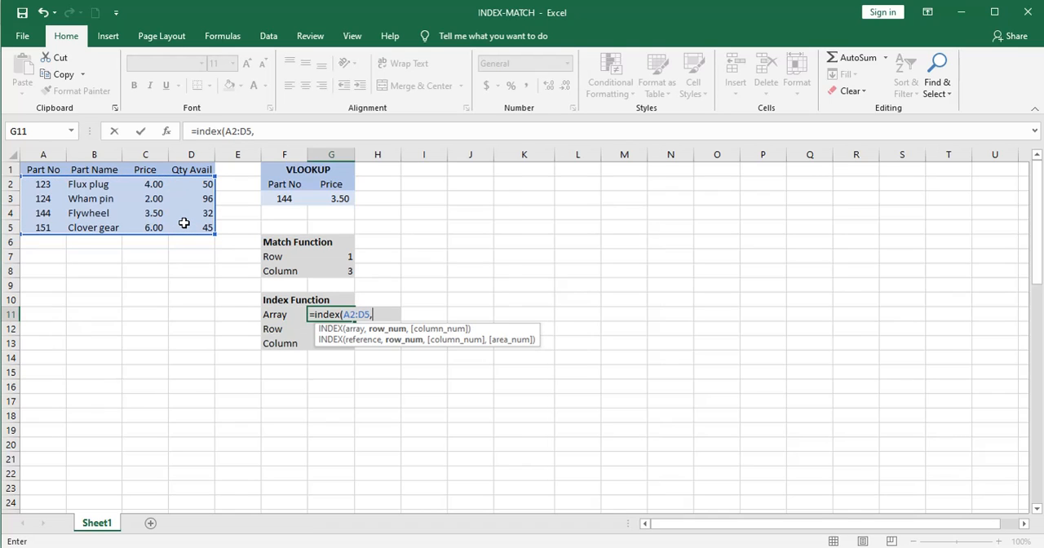
text(3,3)
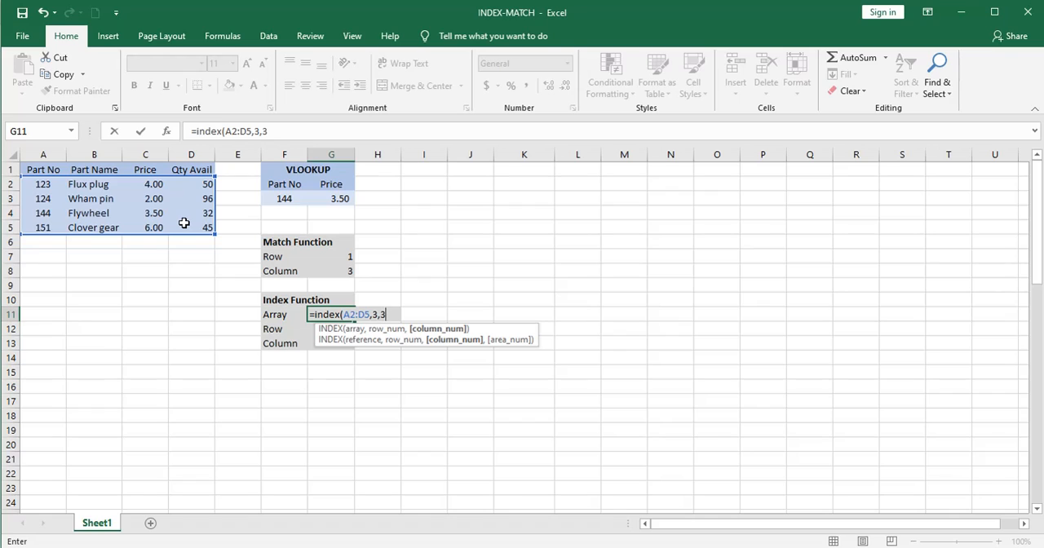
text())
key(Return)
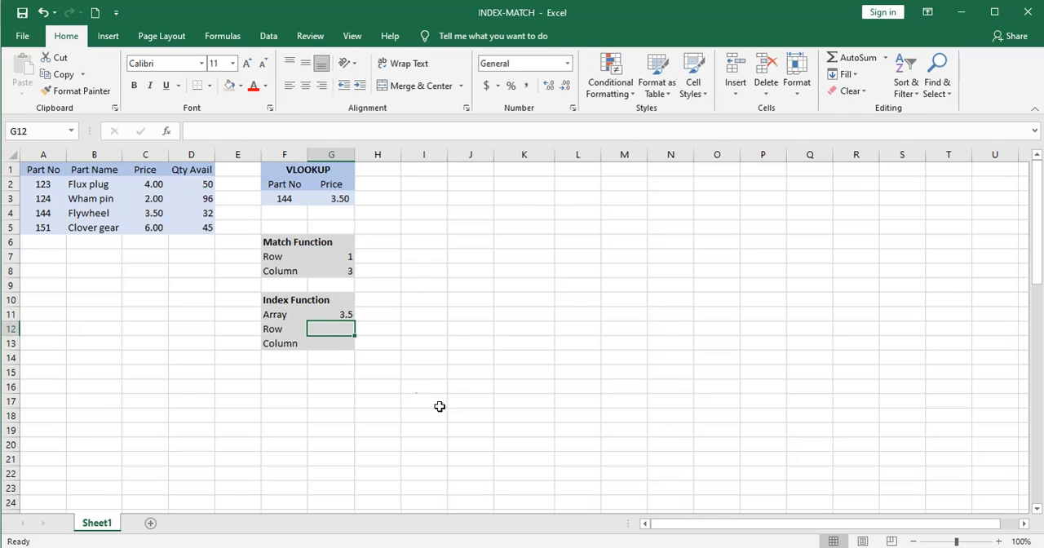
Enter =INDEX(A4:D4,4) in G12 to return the fourth value of the Flywheel row.
text(=i)
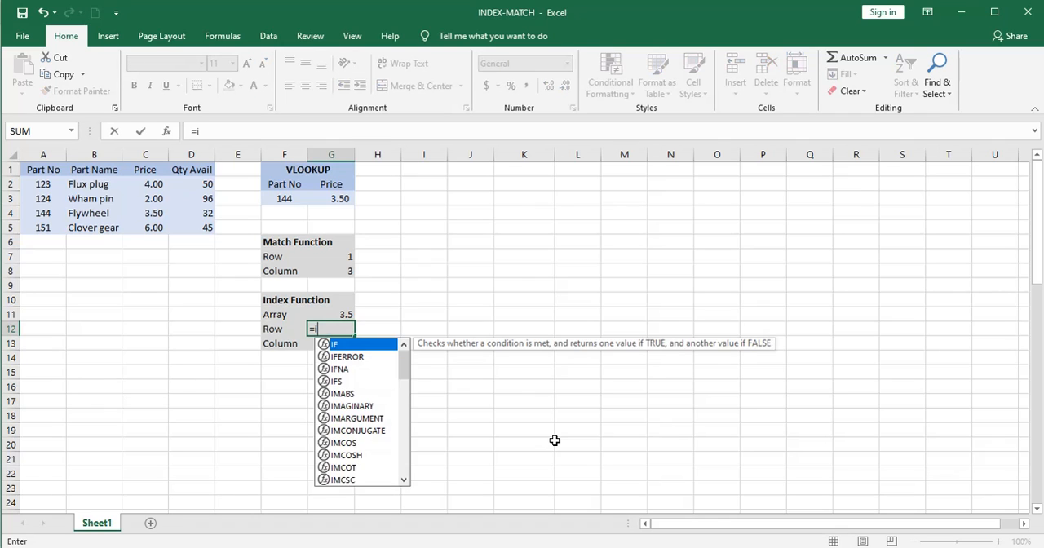
text(ndex()
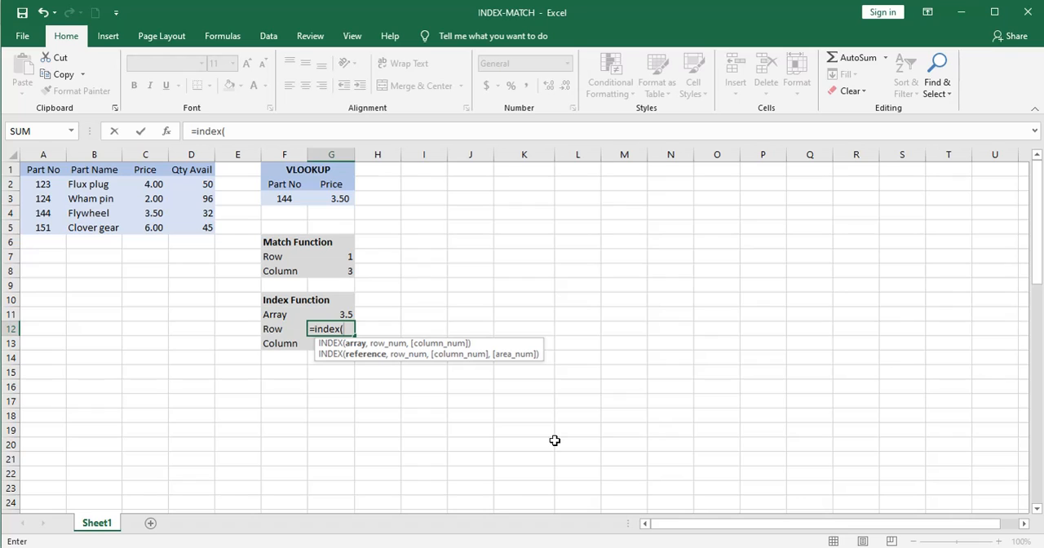
drag(36, 213, 179, 211)
text(,)
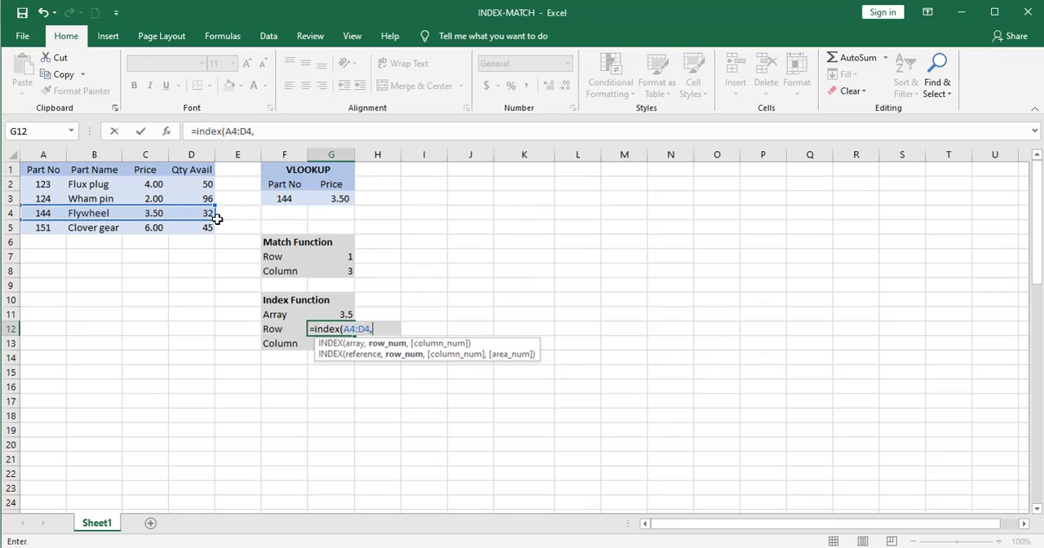
text(4))
key(Return)
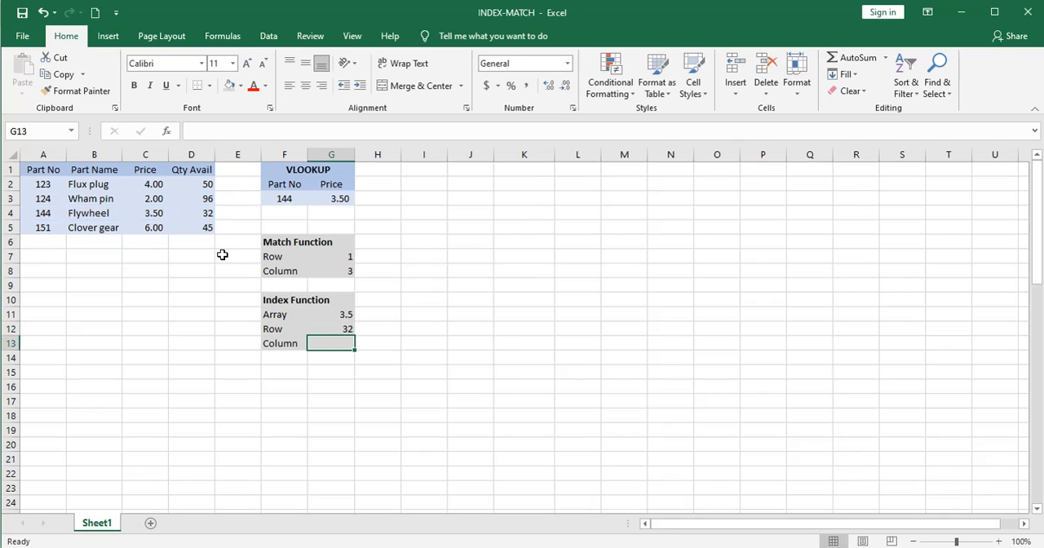
Enter =INDEX(B2:B5,3) in G13 to return the third entry of the Part Name column.
text(=index()
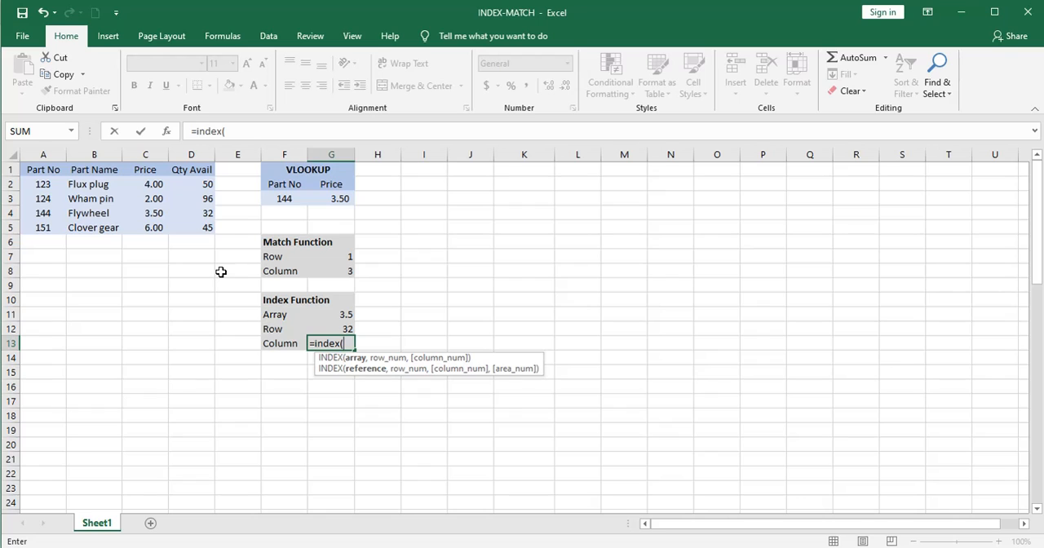
drag(93, 185, 111, 225)
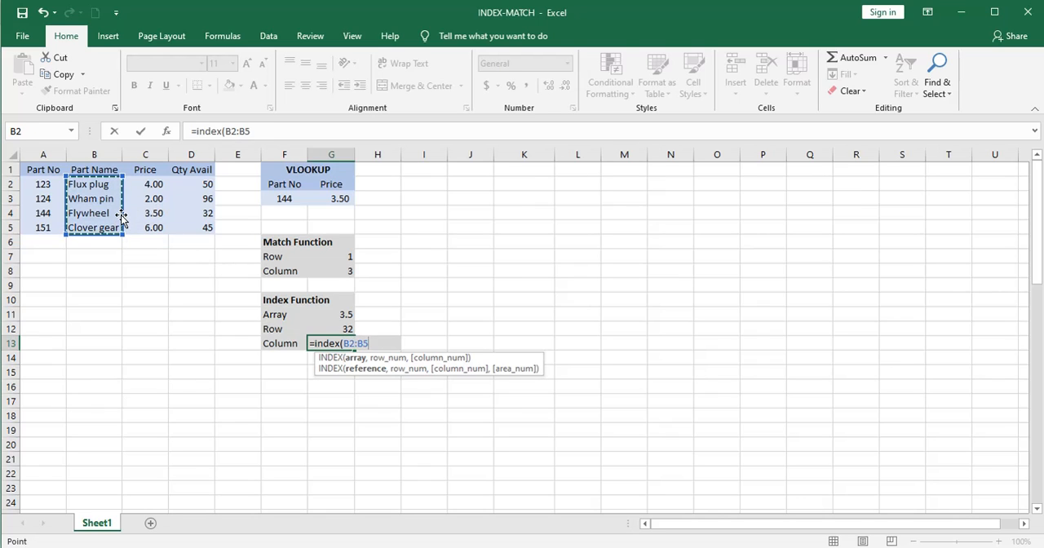
text(,3))
key(Return)
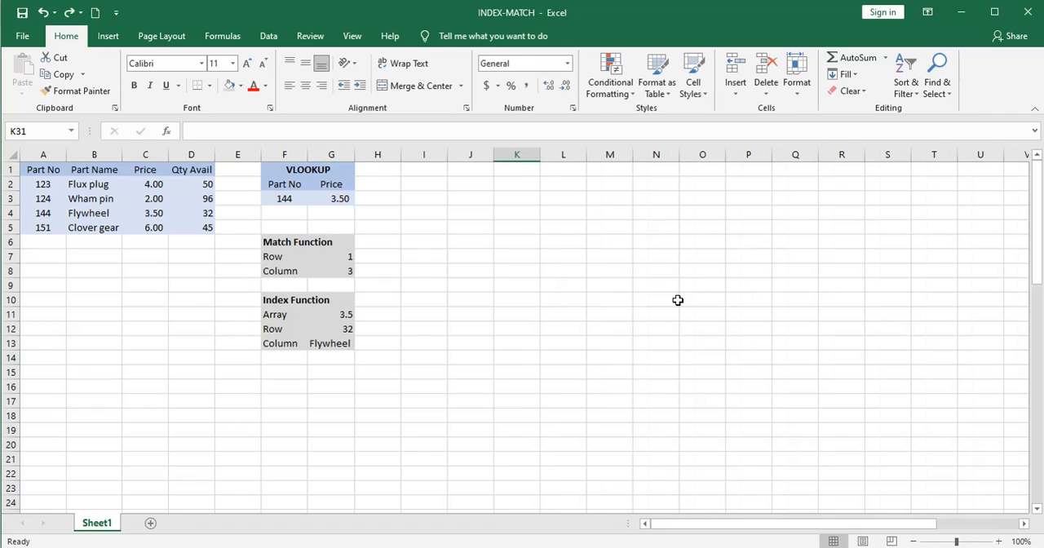
Enter =MATCH(I10,A2:A5) in J10 to find the INDEX-MATCH part number's position within the Part No column.
click(338, 198)
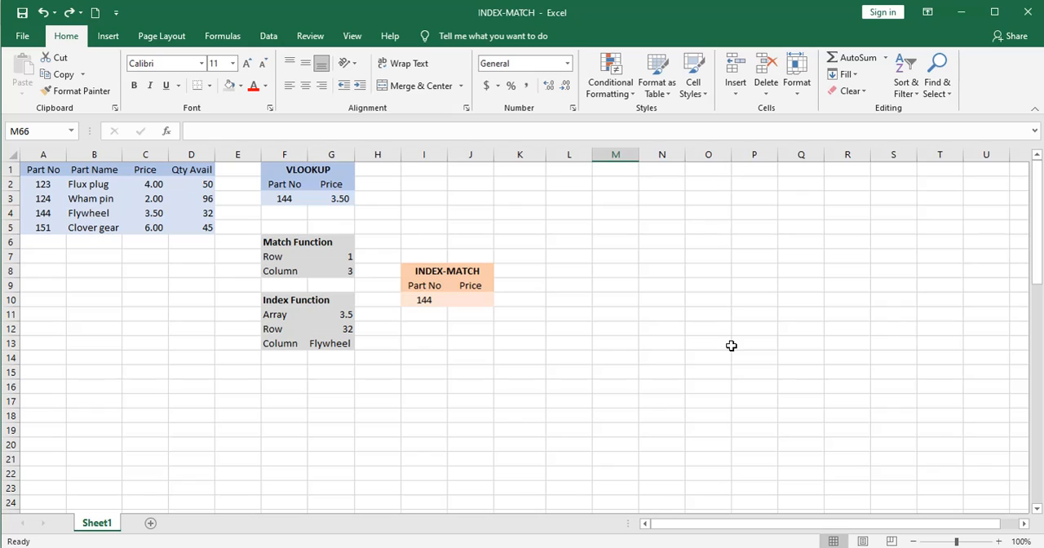
click(476, 302)
text(=)
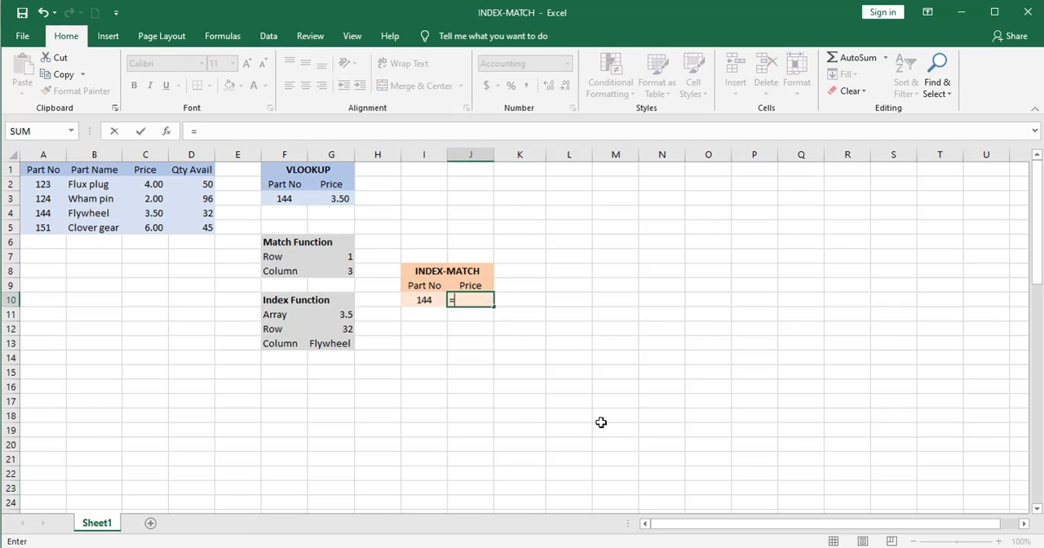
text(match)
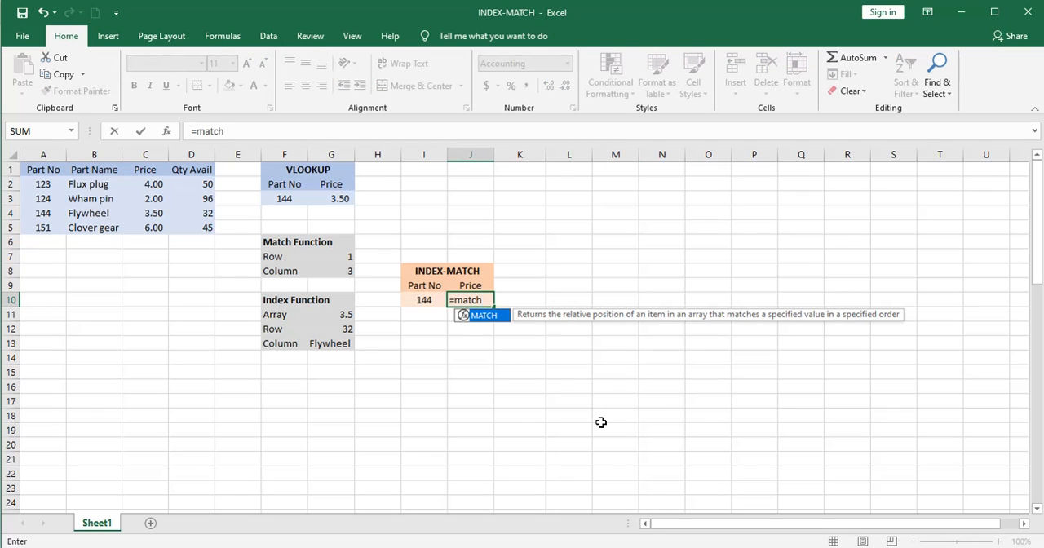
text(()
click(425, 300)
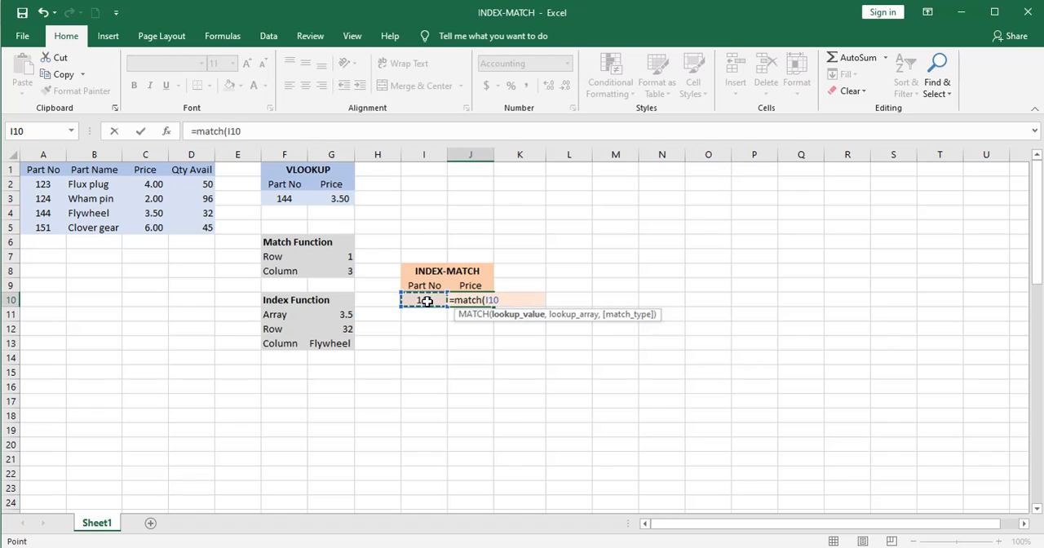
text(,)
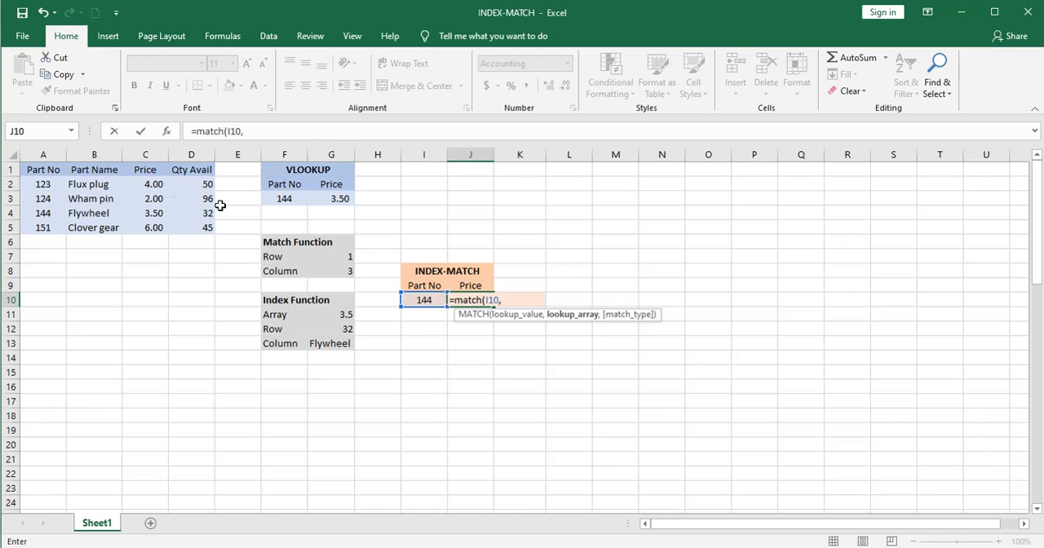
drag(43, 184, 44, 230)
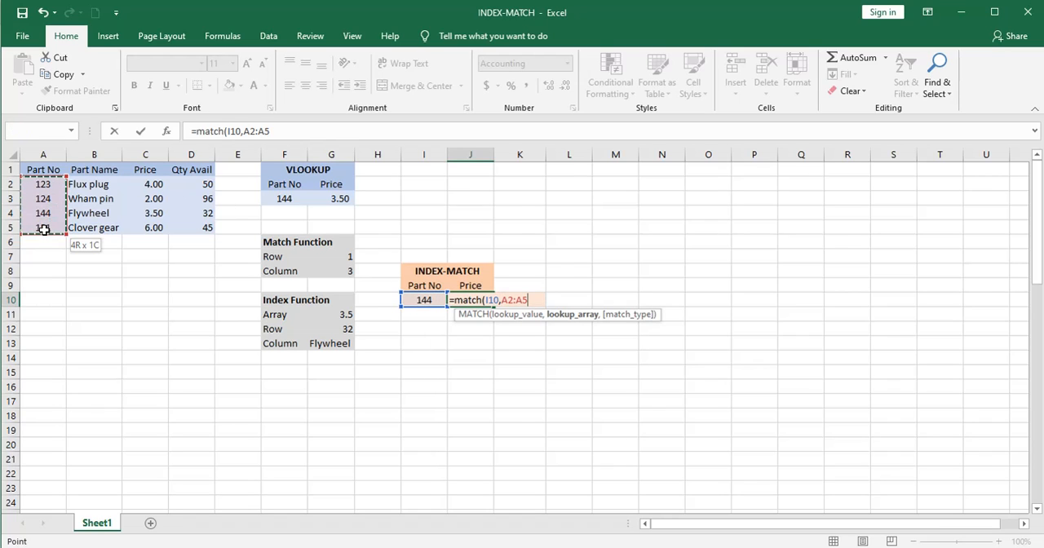
text())
key(Return)
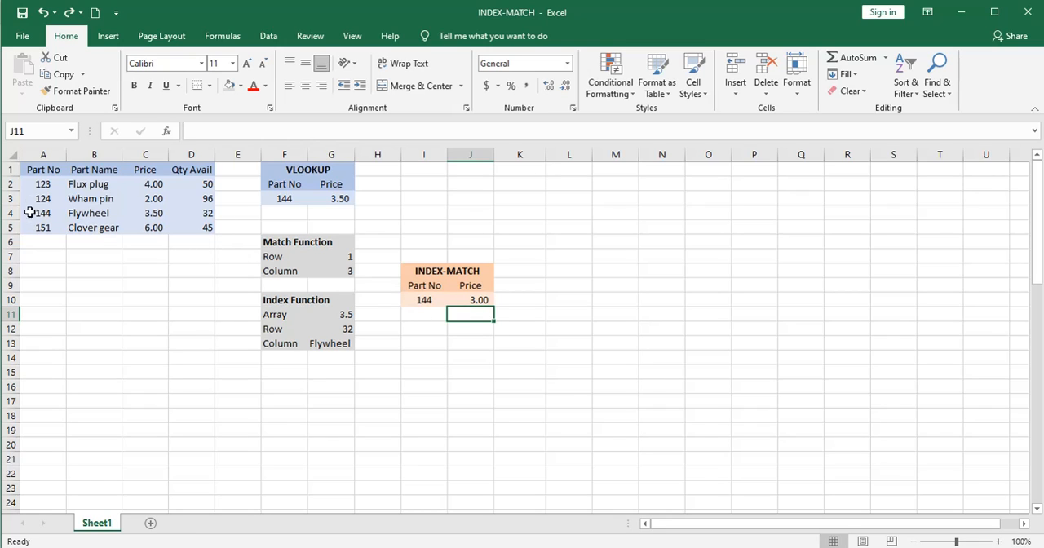
Wrap the MATCH in J10 inside INDEX over the Price column, making the formula =INDEX(C2:C5,MATCH(I10,A2:A5)).
click(480, 298)
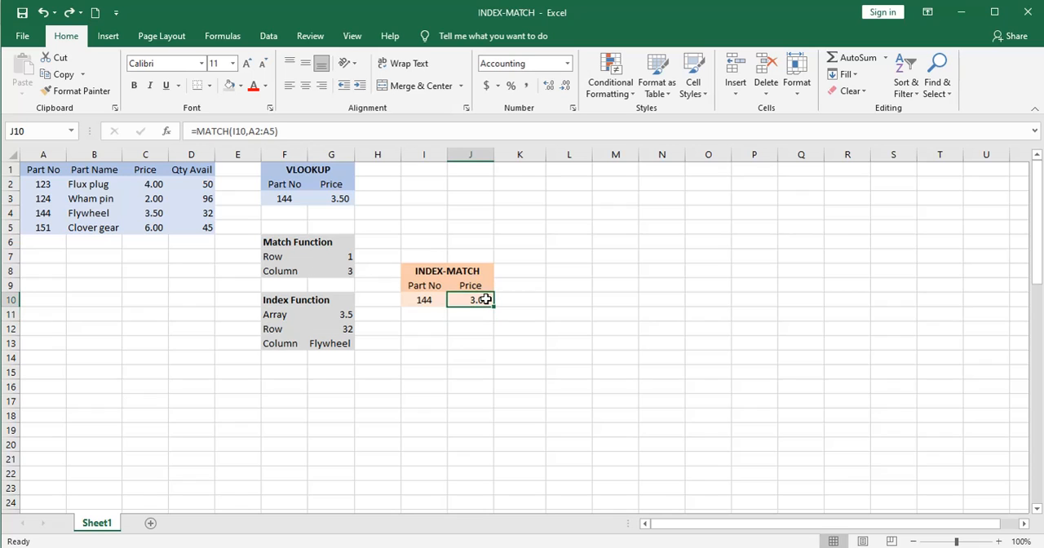
click(196, 132)
text(index)
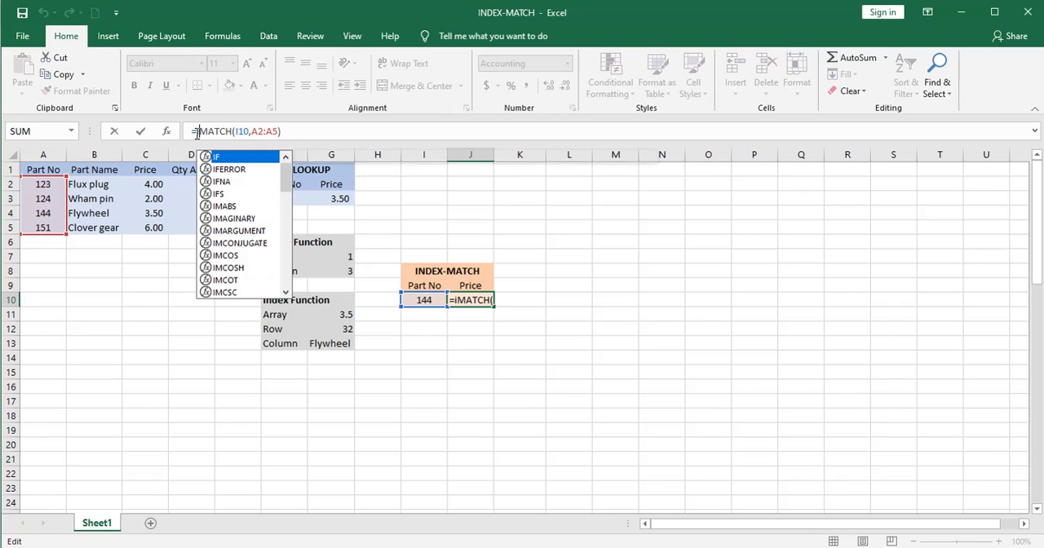
text(()
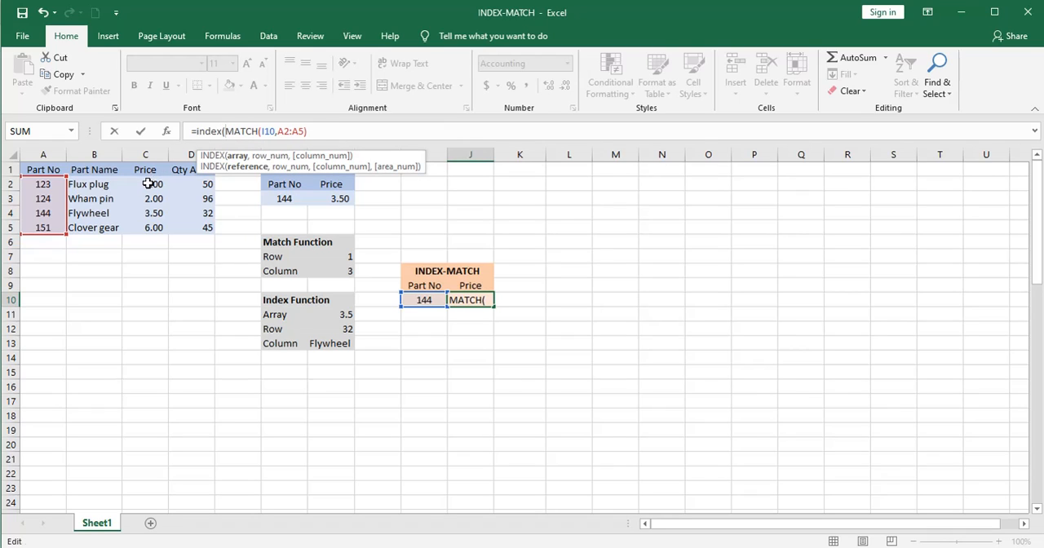
drag(148, 184, 147, 226)
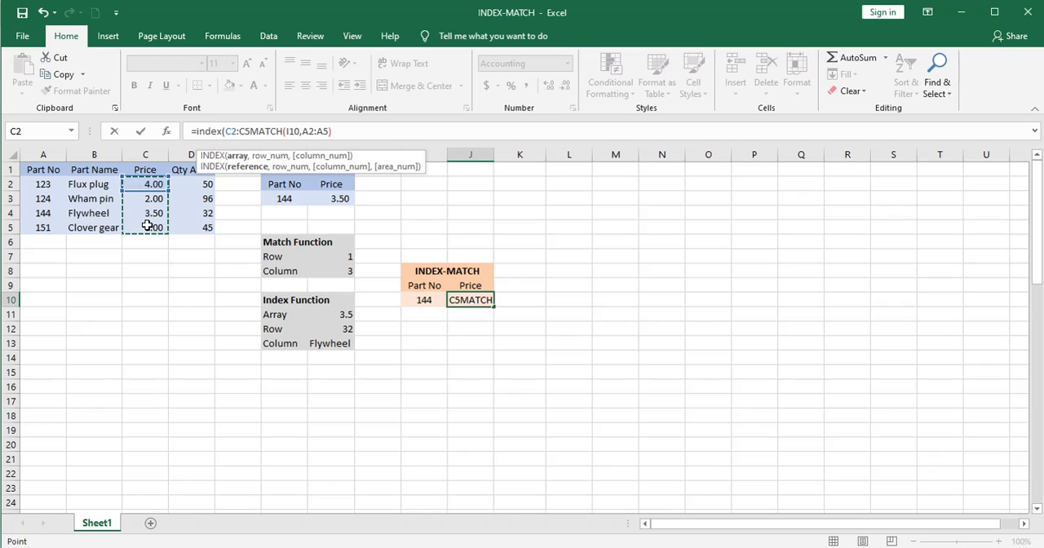
text(,)
click(336, 131)
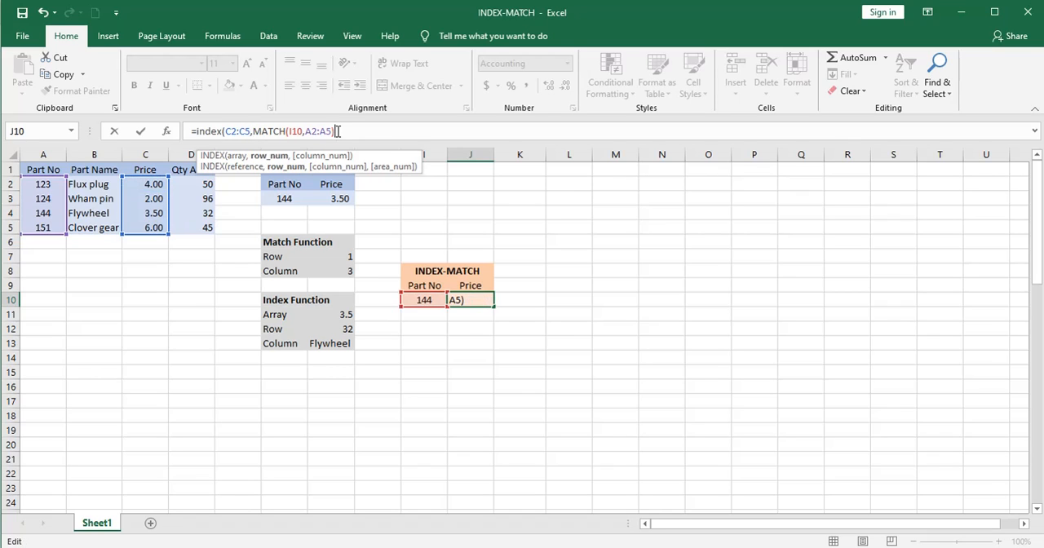
text())
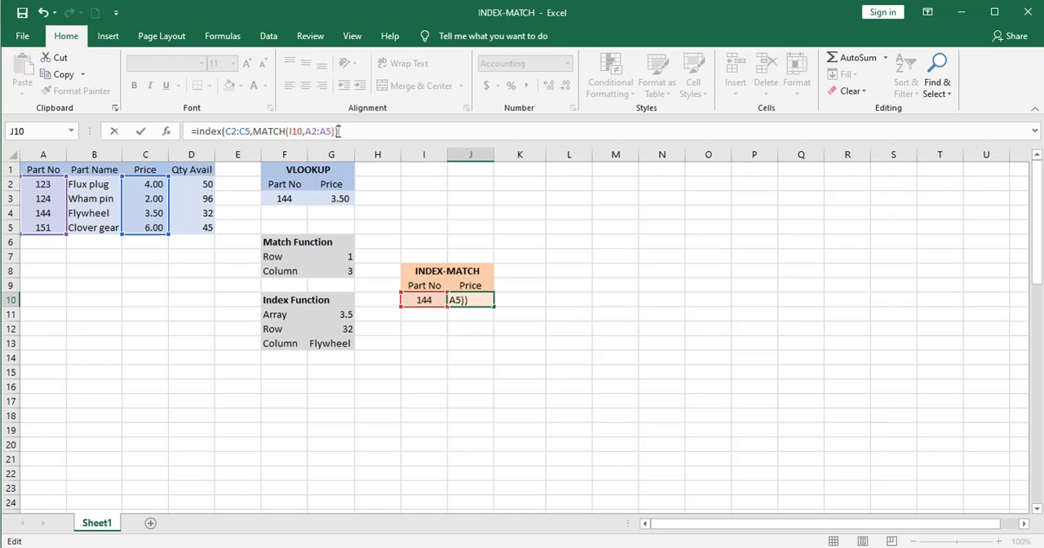
key(Return)
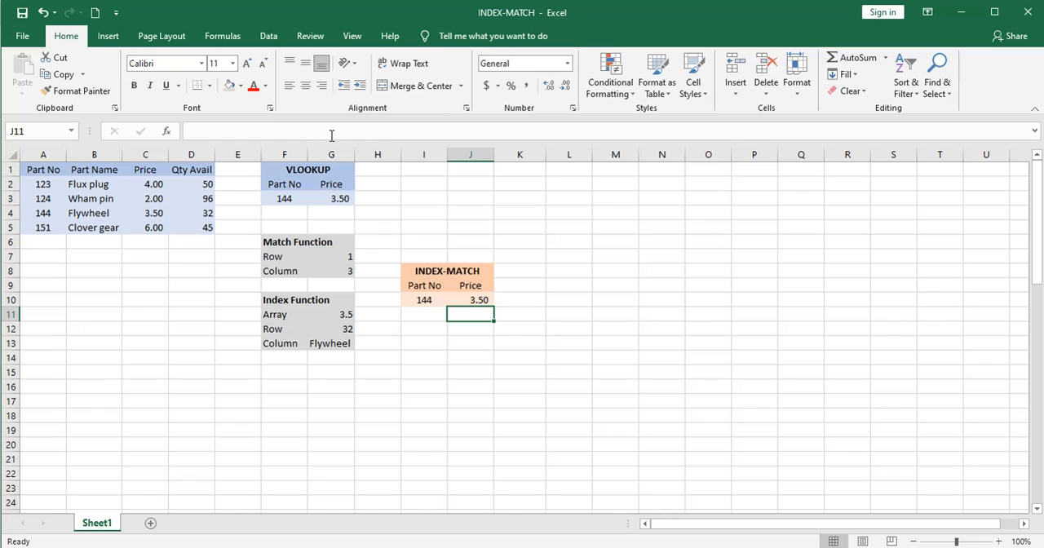
Add the exact-match argument 0 to the MATCH function in J10, making it MATCH(I10,A2:A5,0).
click(469, 300)
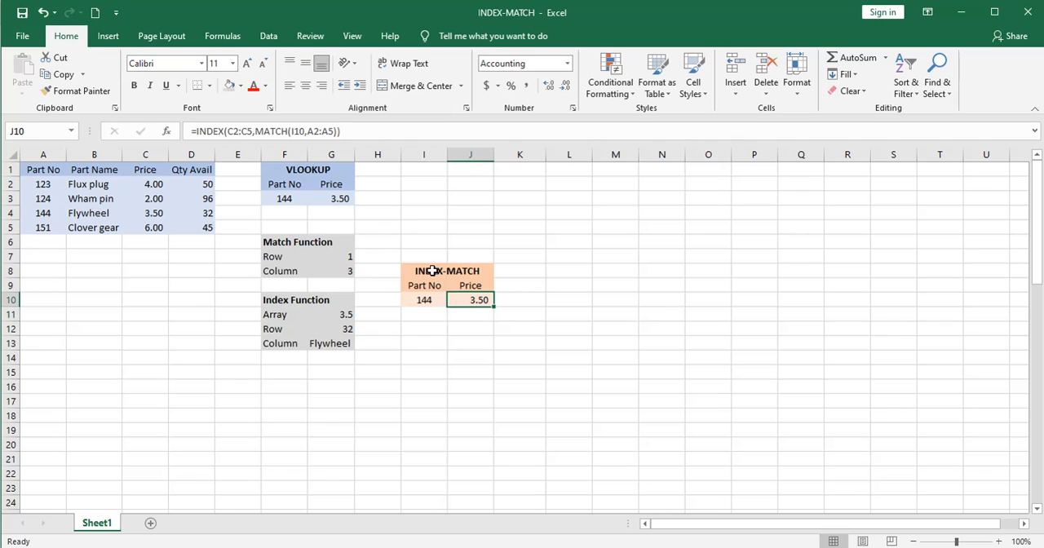
click(333, 132)
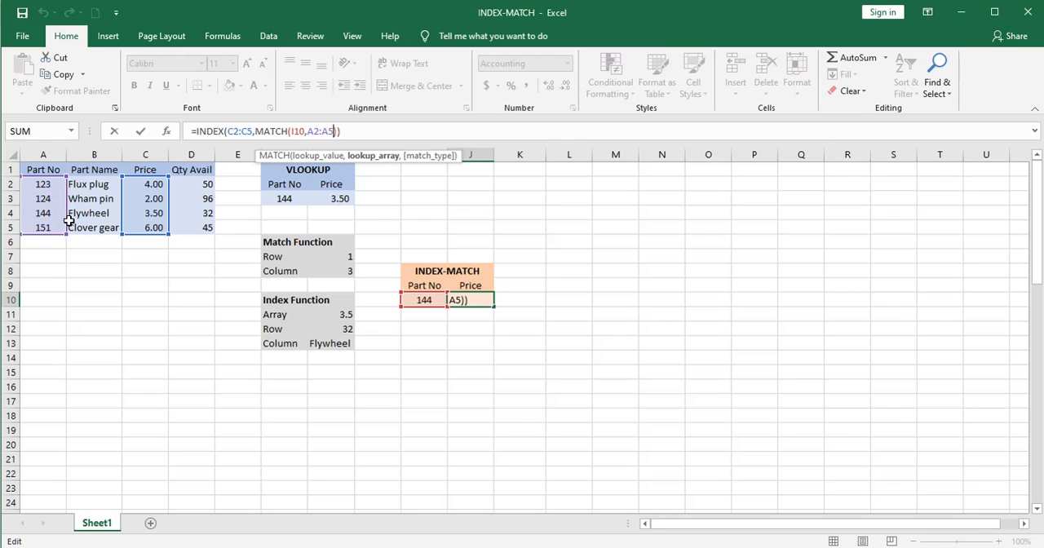
text(,0)
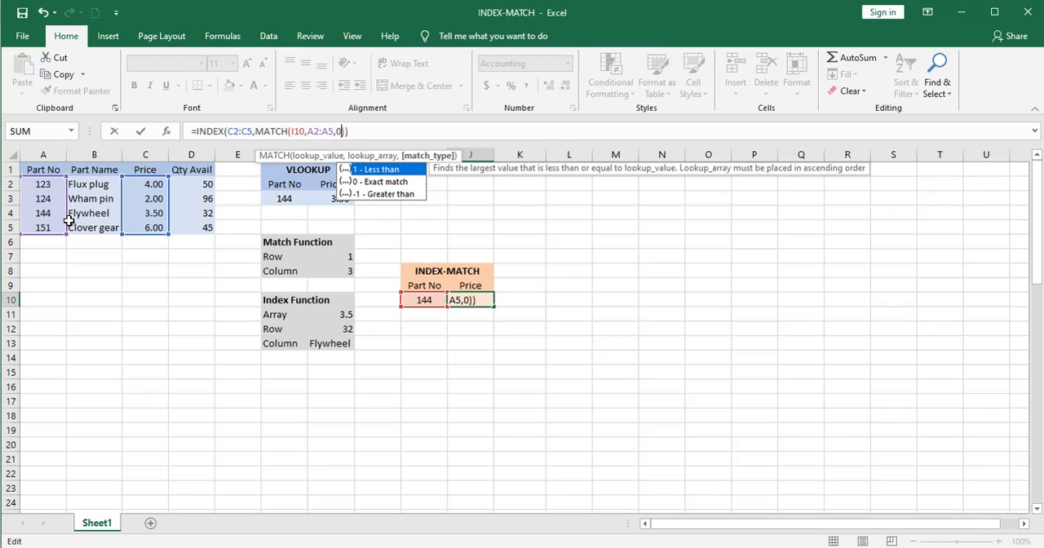
key(Return)
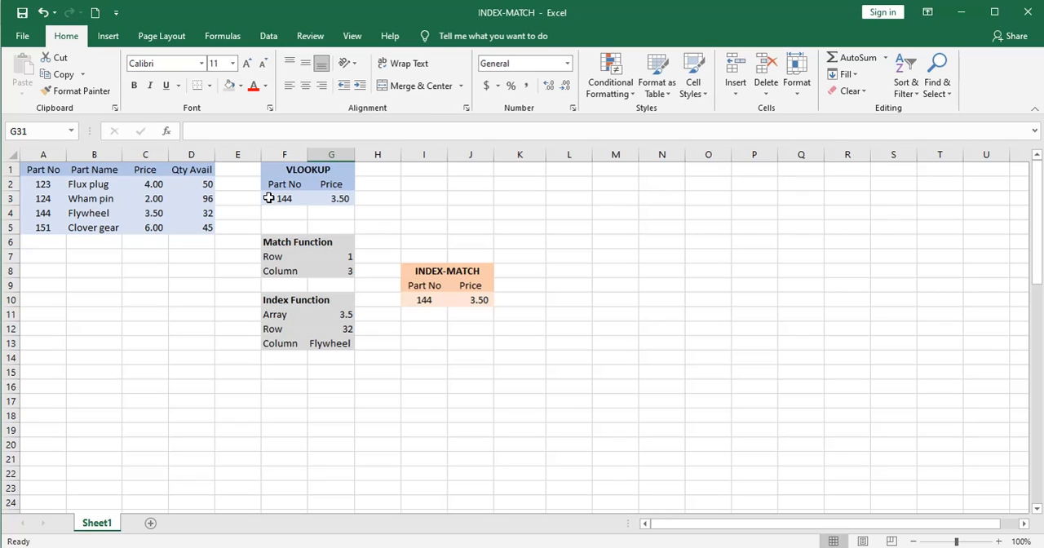
Examine the VLOOKUP part number and price formula alongside the INDEX-MATCH part number.
click(268, 199)
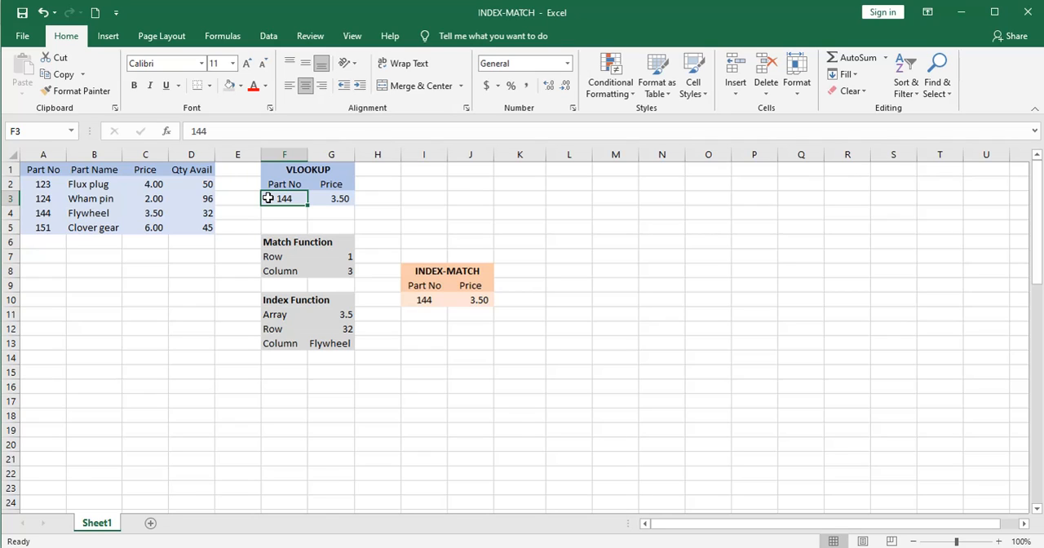
click(333, 203)
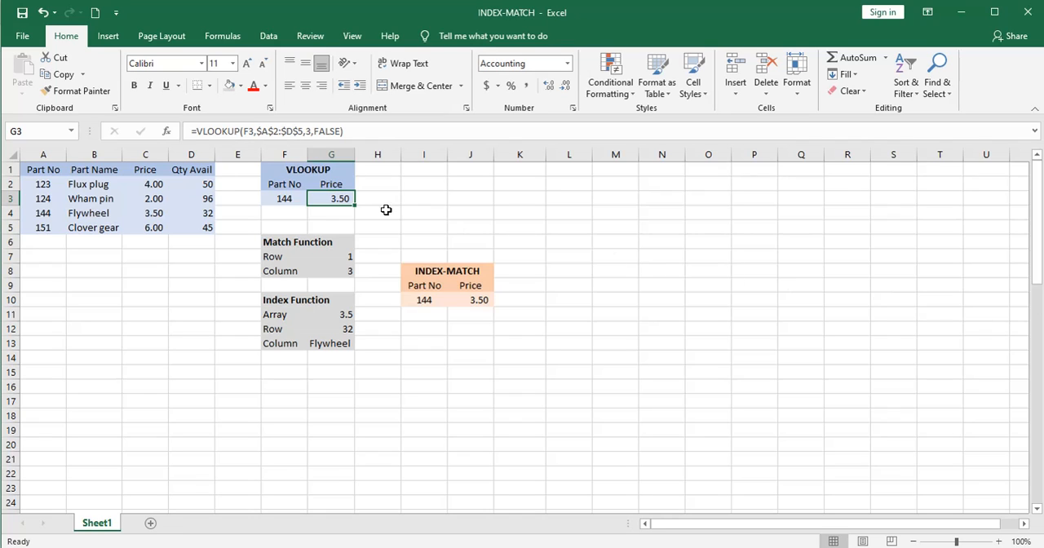
click(282, 199)
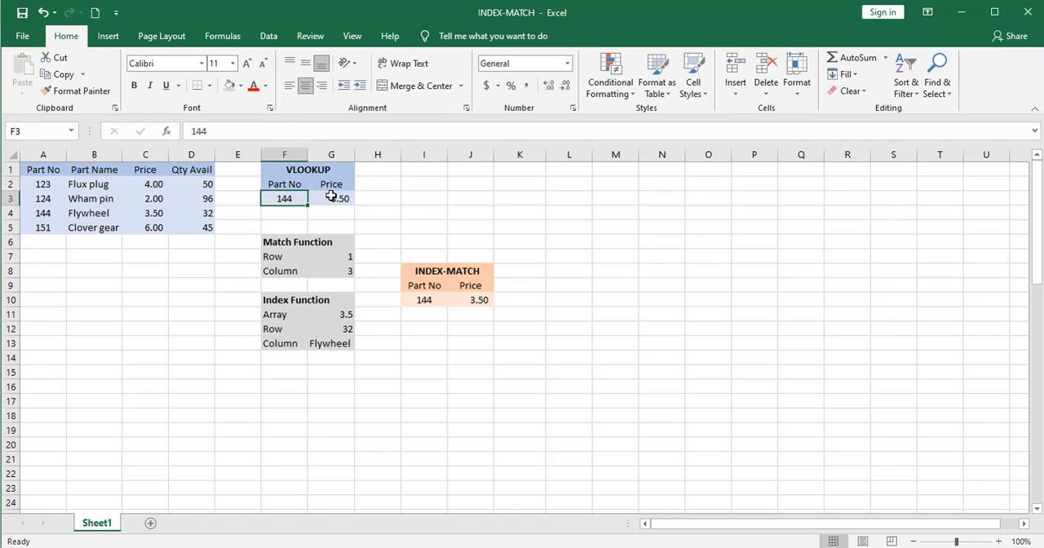
click(425, 301)
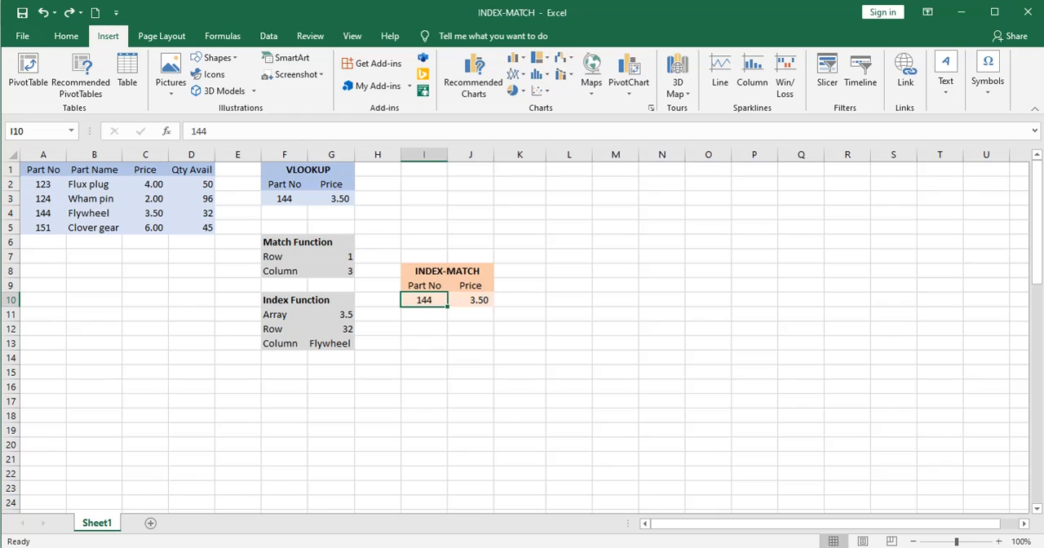
Insert a blank row above the Flywheel row and compare the VLOOKUP and INDEX-MATCH price formulas.
click(7, 213)
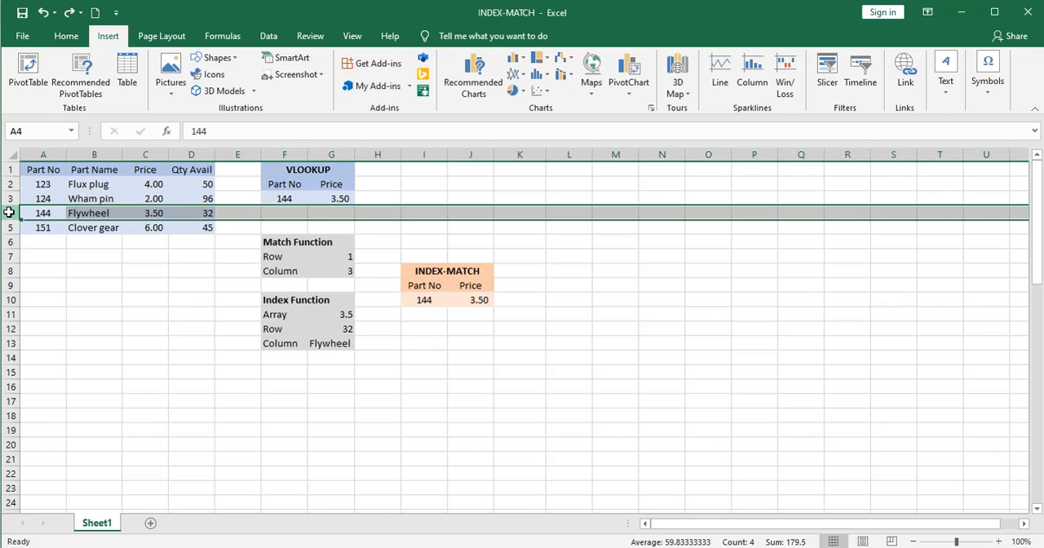
right_click(7, 213)
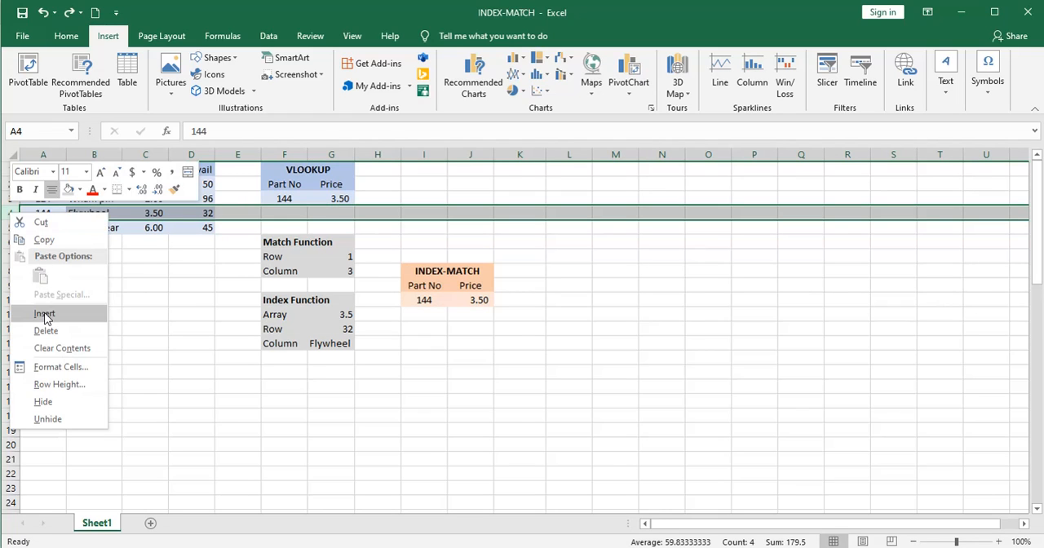
click(44, 313)
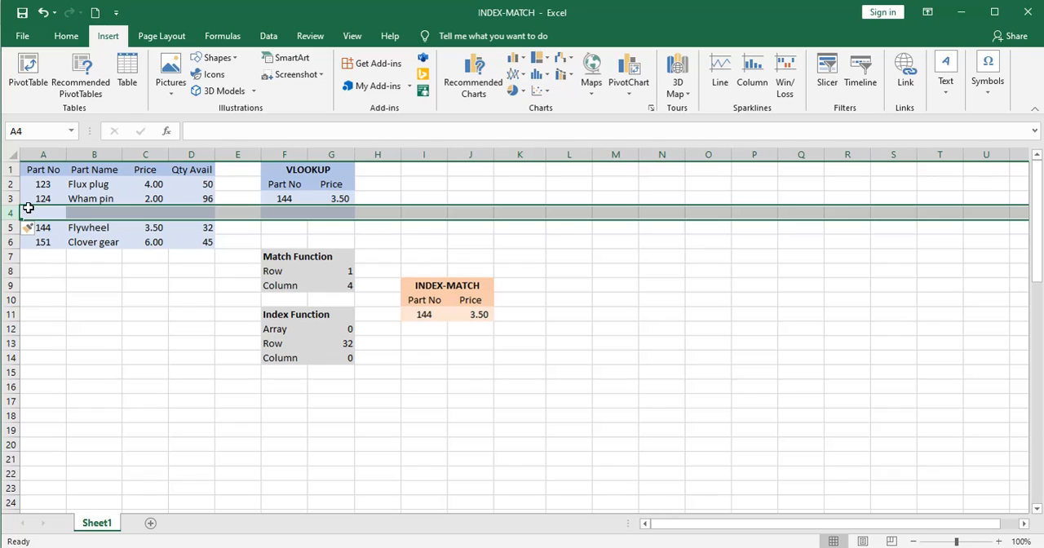
click(342, 198)
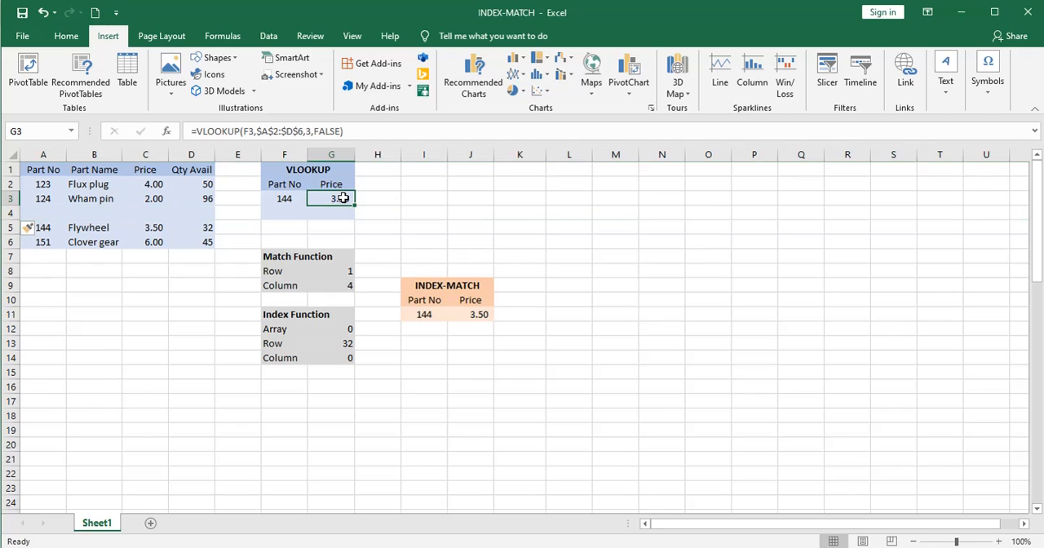
click(474, 314)
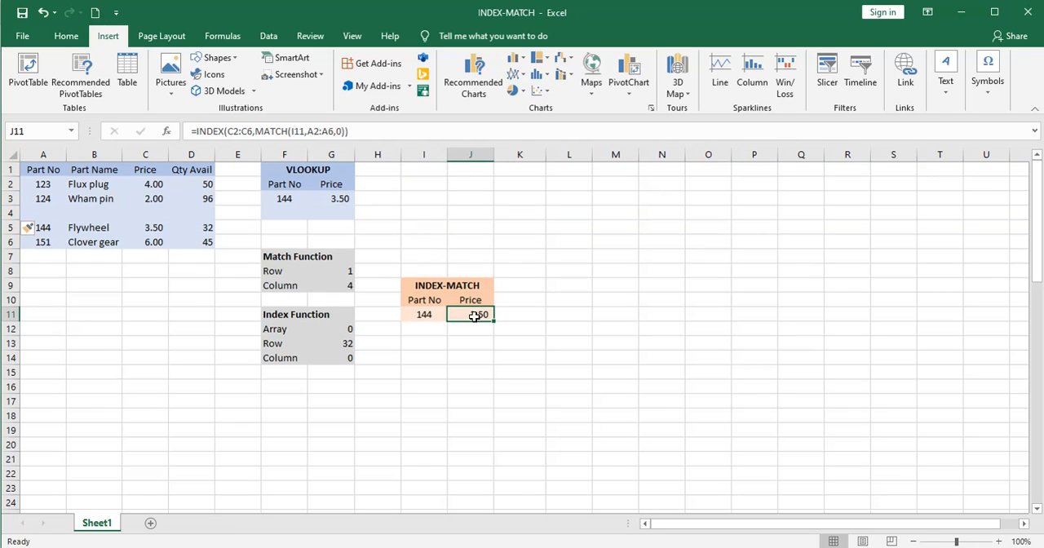
click(334, 198)
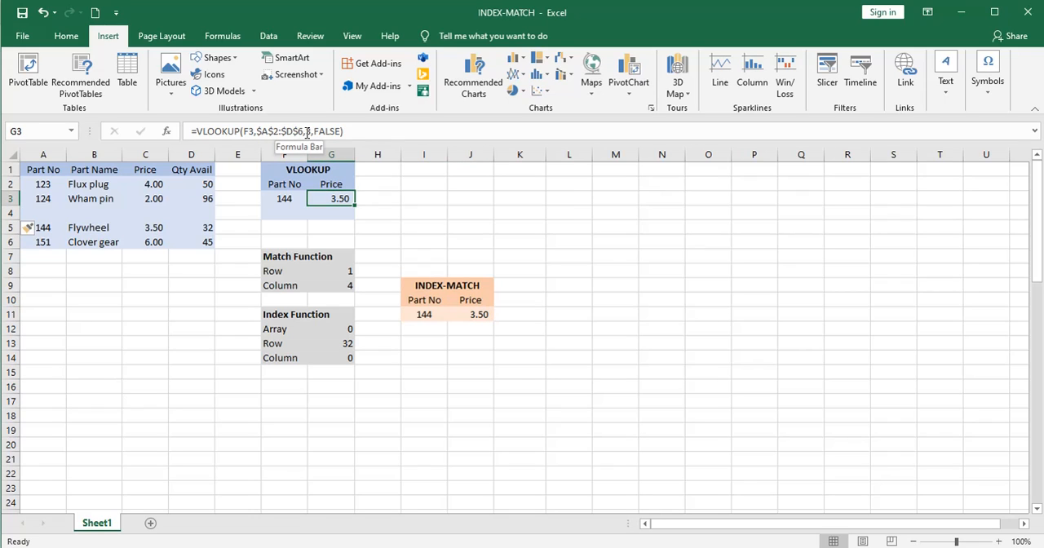
click(475, 314)
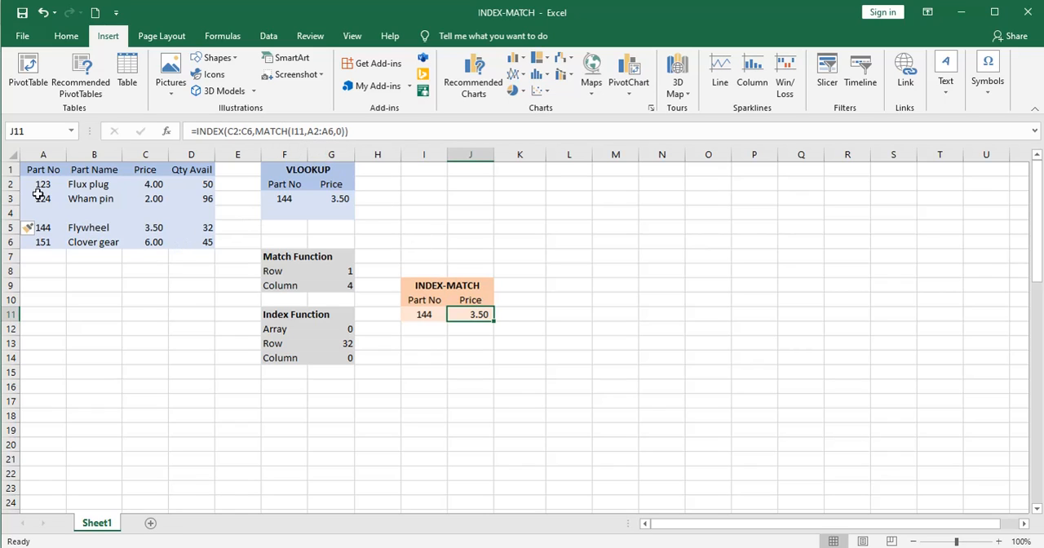
Undo the row insertion and clear the row selection.
click(43, 13)
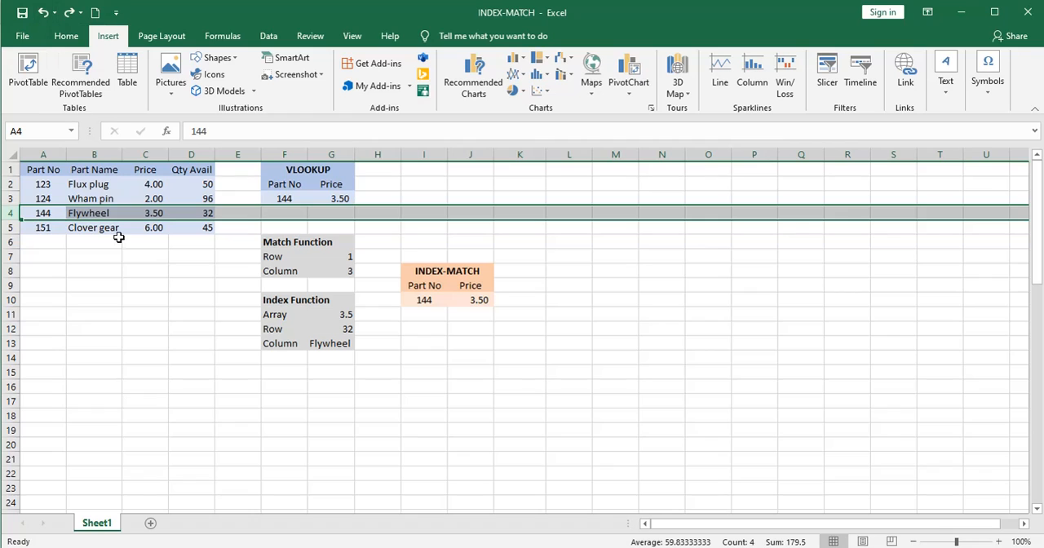
click(126, 271)
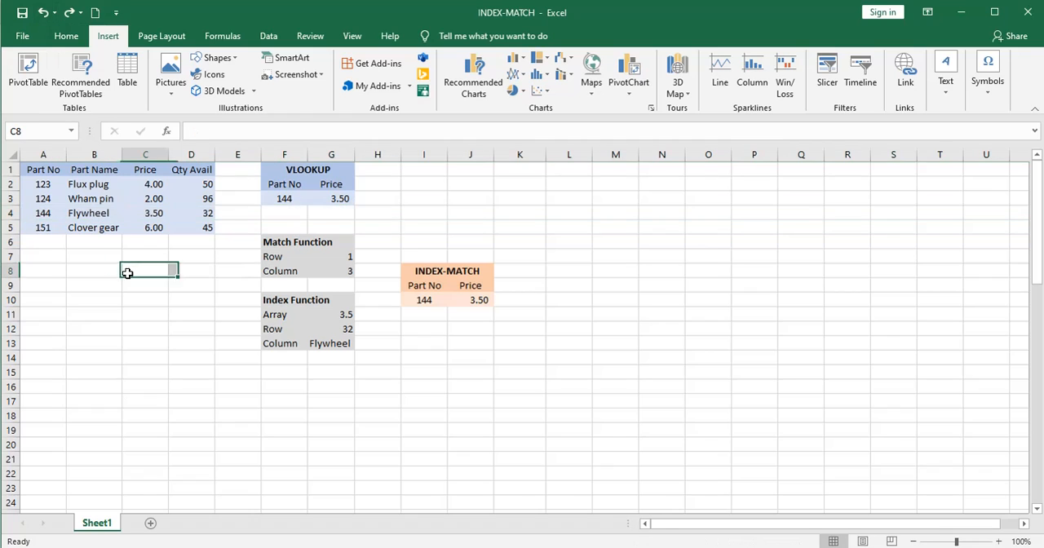
Insert a blank column before the Price column and check the VLOOKUP and INDEX-MATCH price formulas.
click(141, 153)
right_click(144, 155)
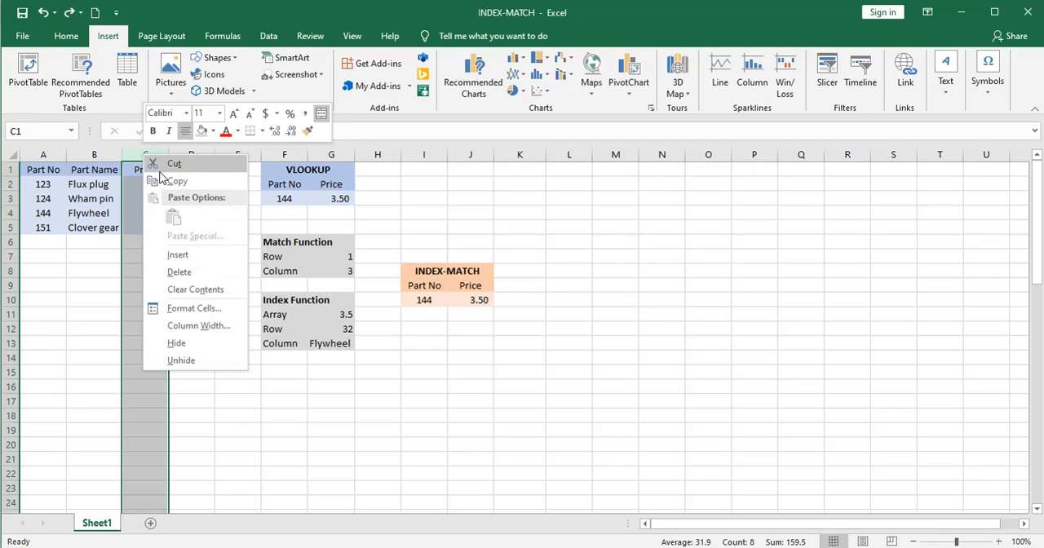
click(179, 254)
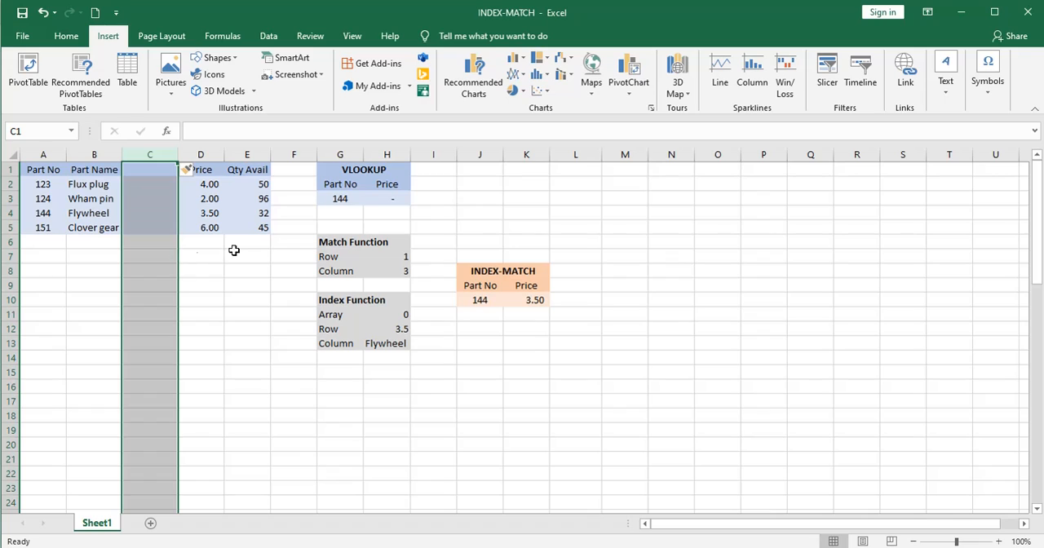
click(378, 198)
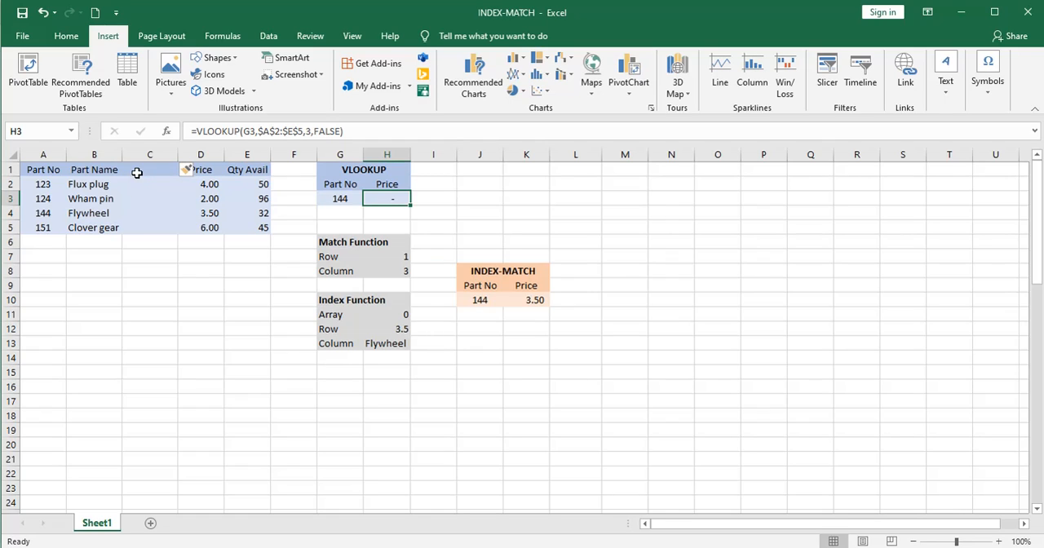
click(531, 299)
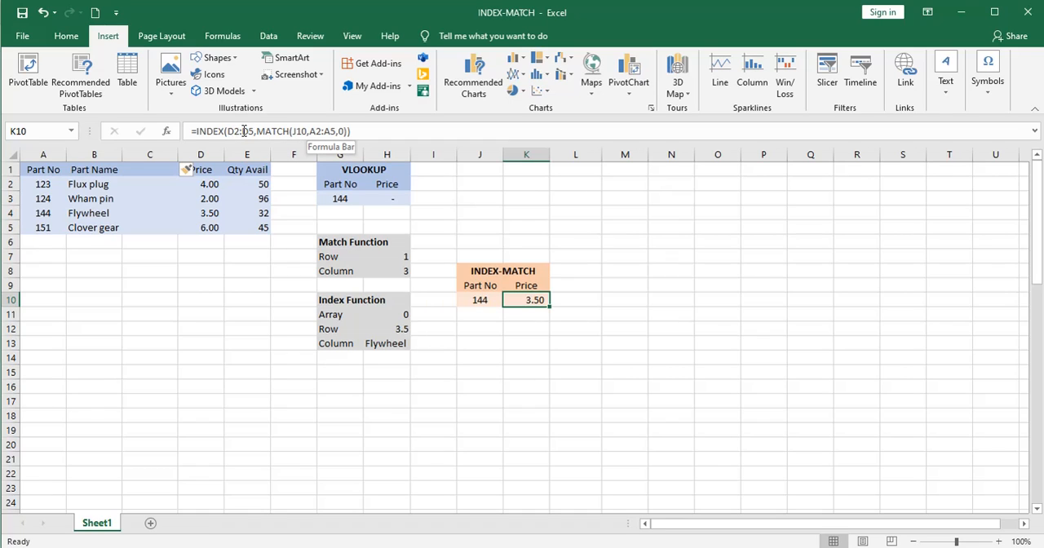
Undo the column insertion before Price and insert a blank column before the Qty Avail column instead.
click(43, 13)
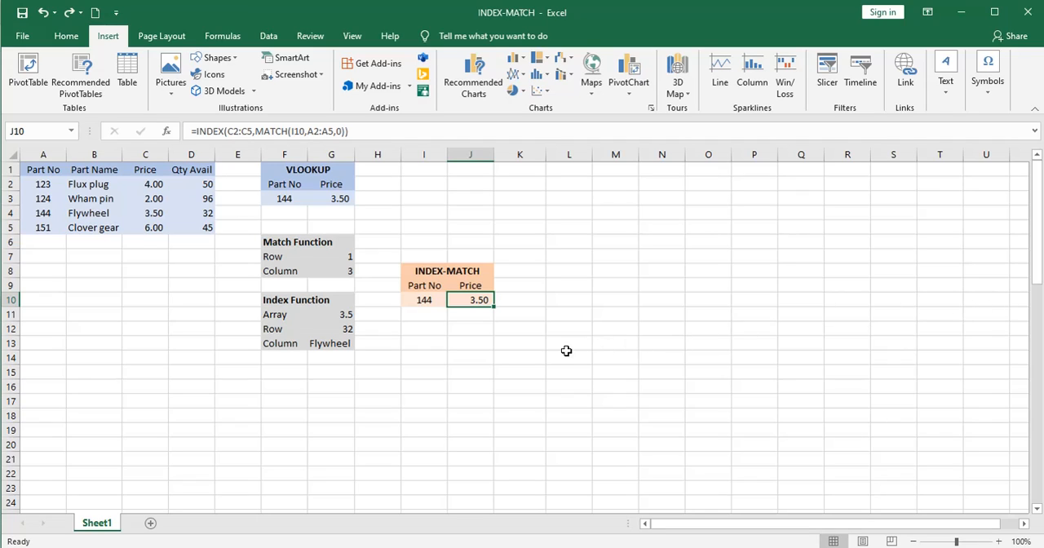
click(191, 155)
right_click(199, 167)
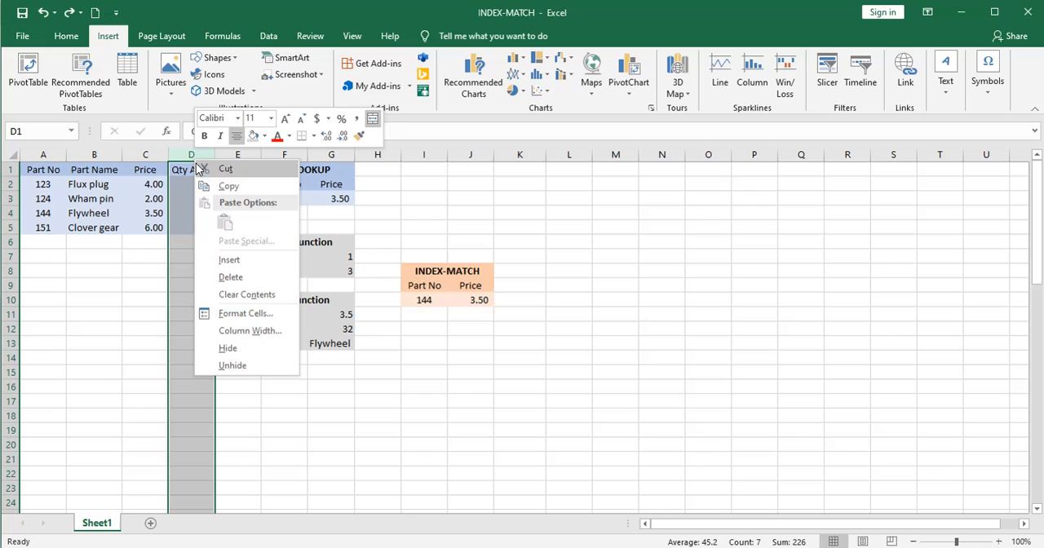
click(230, 262)
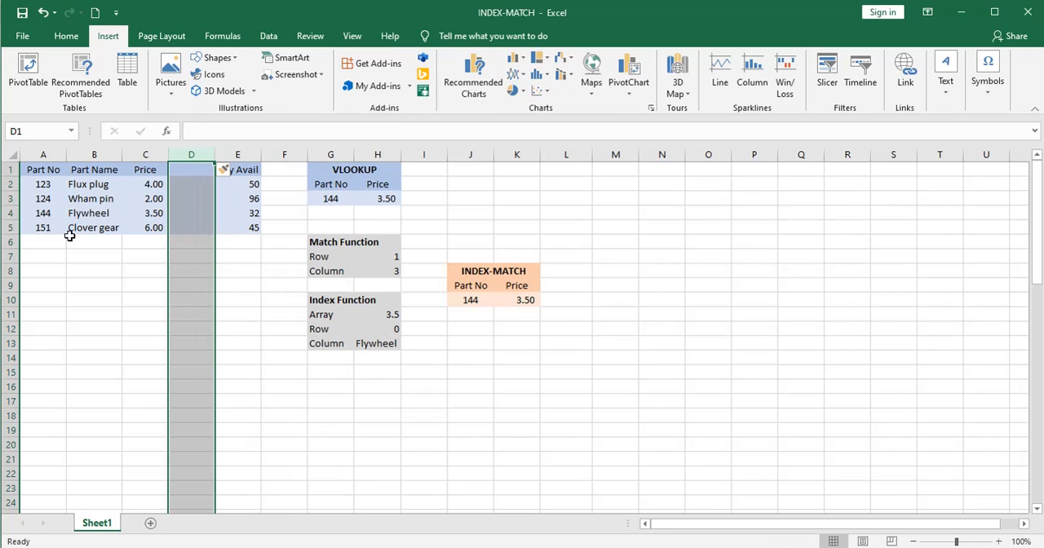
Move the Part No cells A1:A5 into the blank column between Price and Qty Avail, and compare the VLOOKUP and INDEX-MATCH price formulas.
drag(36, 173, 43, 230)
drag(65, 195, 205, 203)
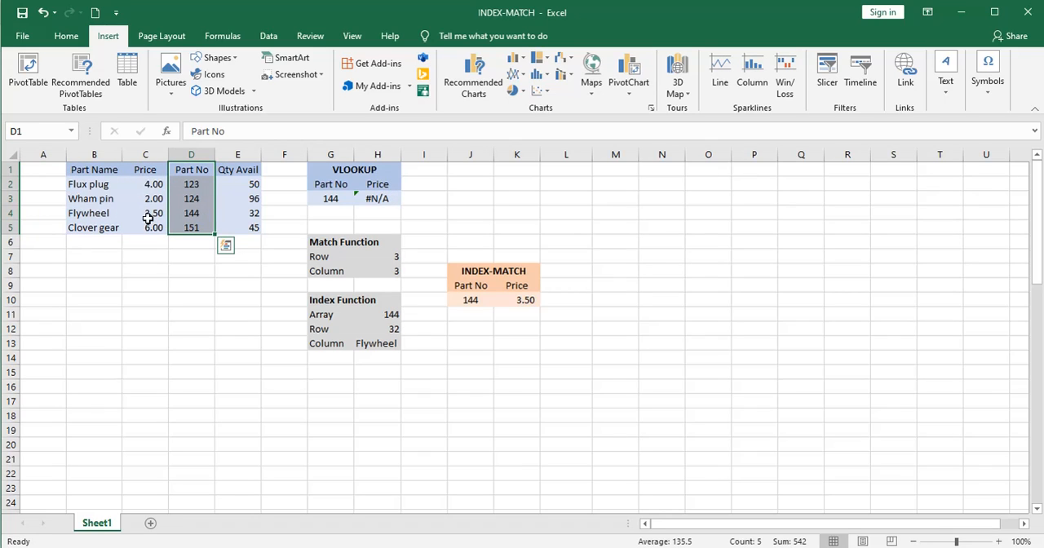
click(379, 198)
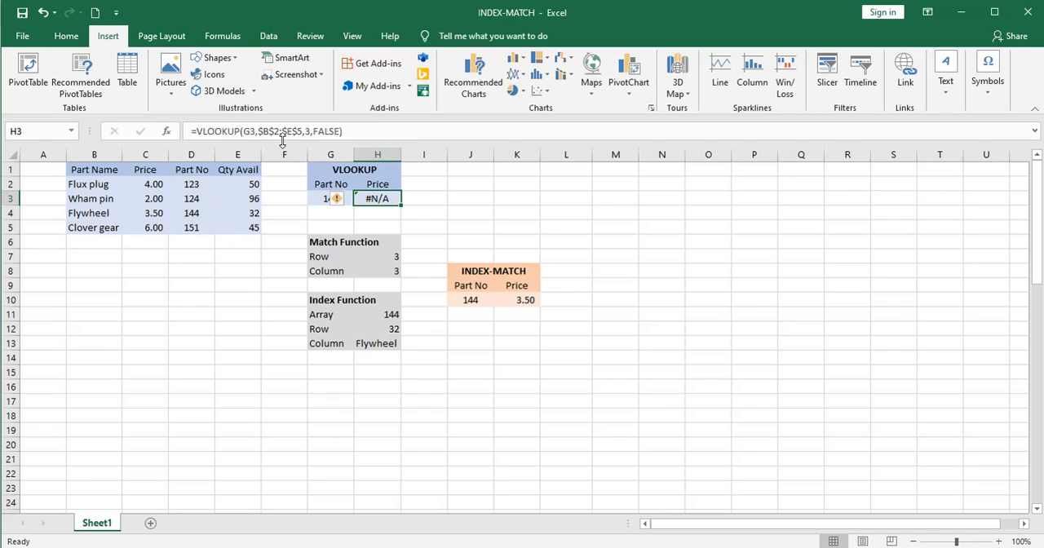
click(518, 301)
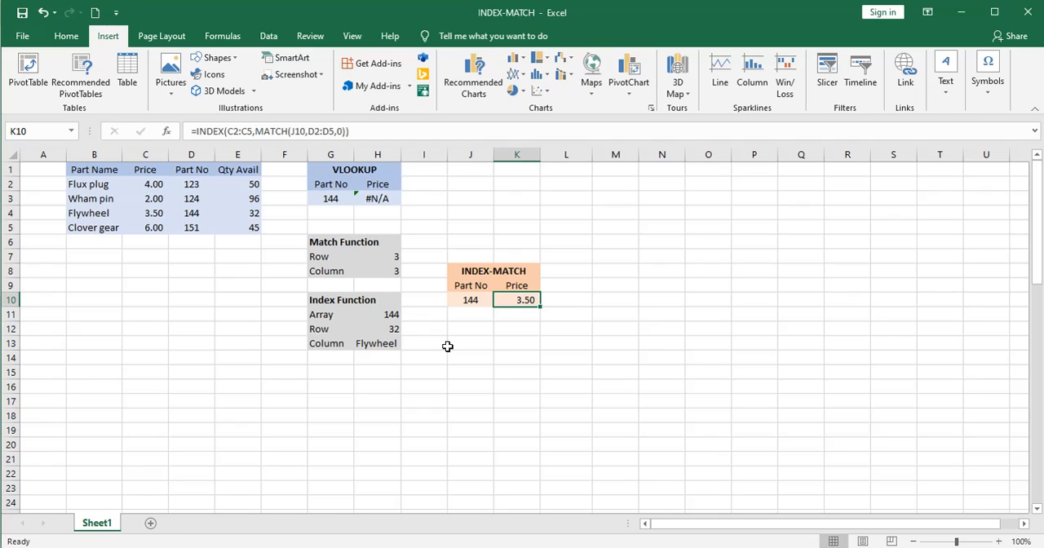
key(Left)
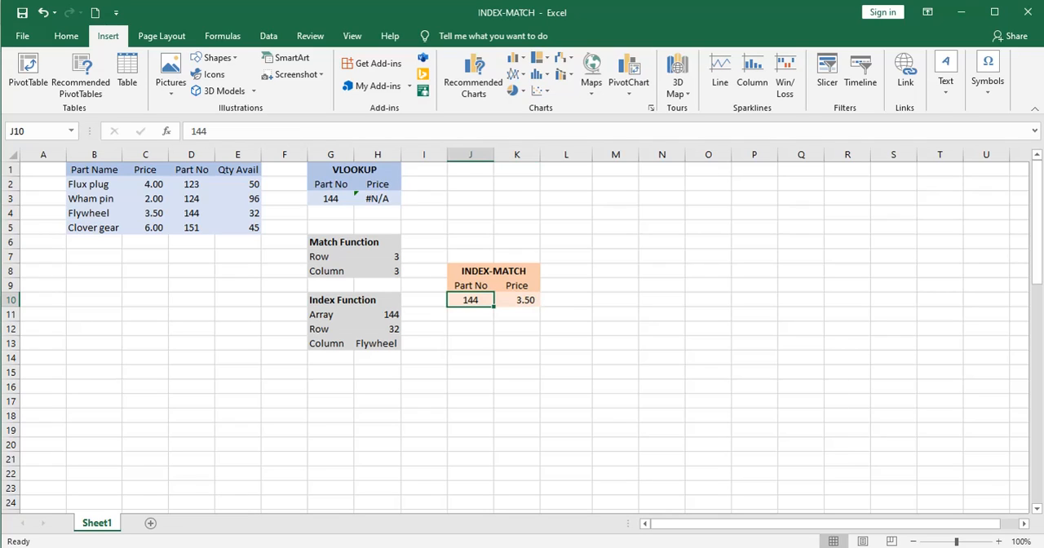